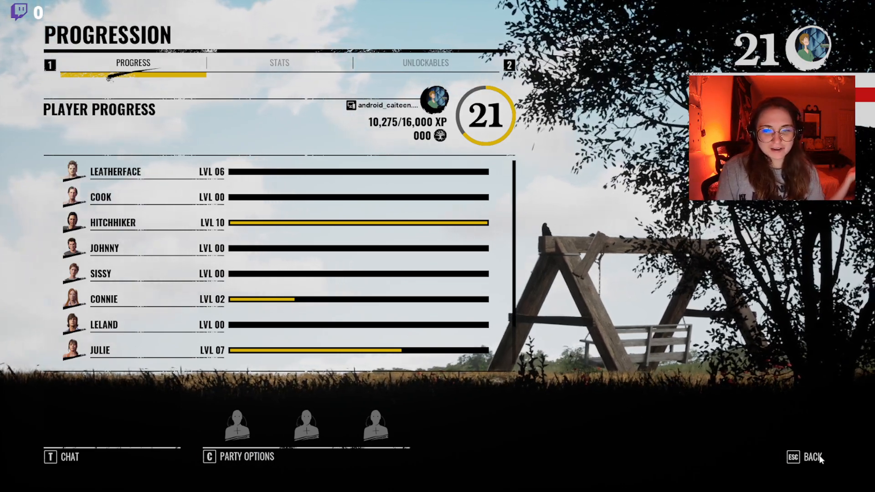
Leave the progression screen and exit the game
{"action": "left_click", "coordinate": [792, 461]}
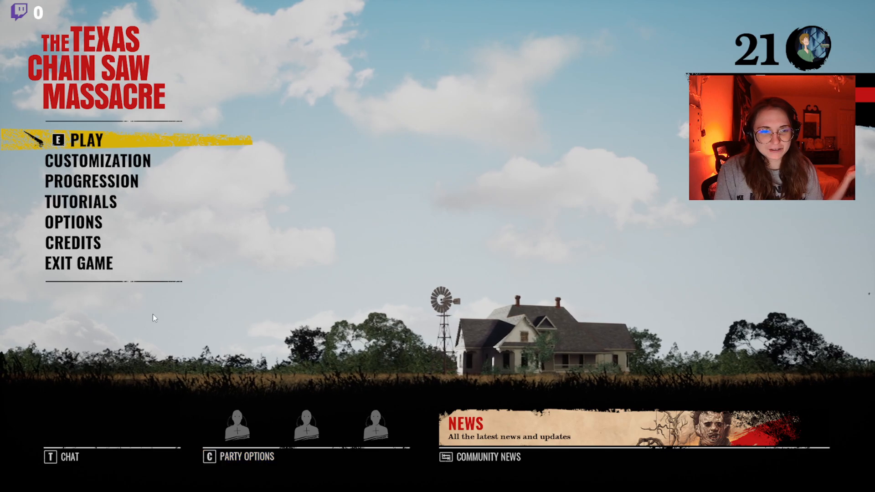
{"action": "left_click", "coordinate": [86, 269]}
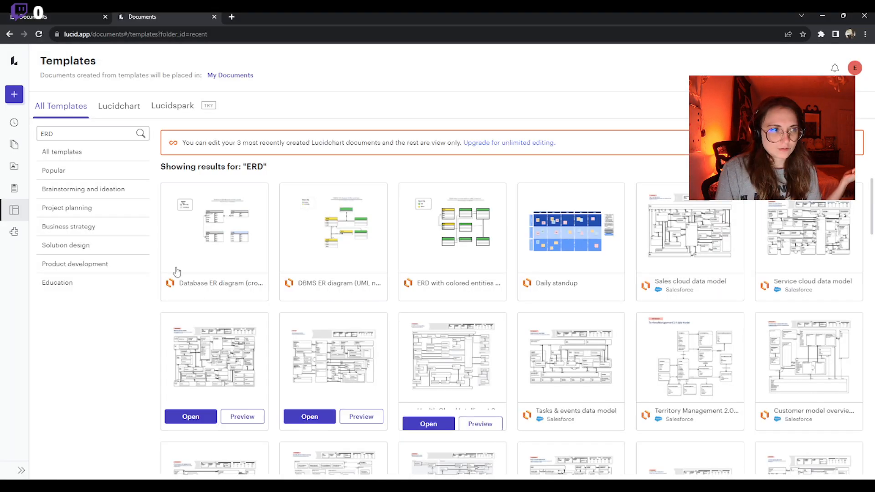
Open lucidchart.com in a new browser tab
{"action": "left_click", "coordinate": [232, 17]}
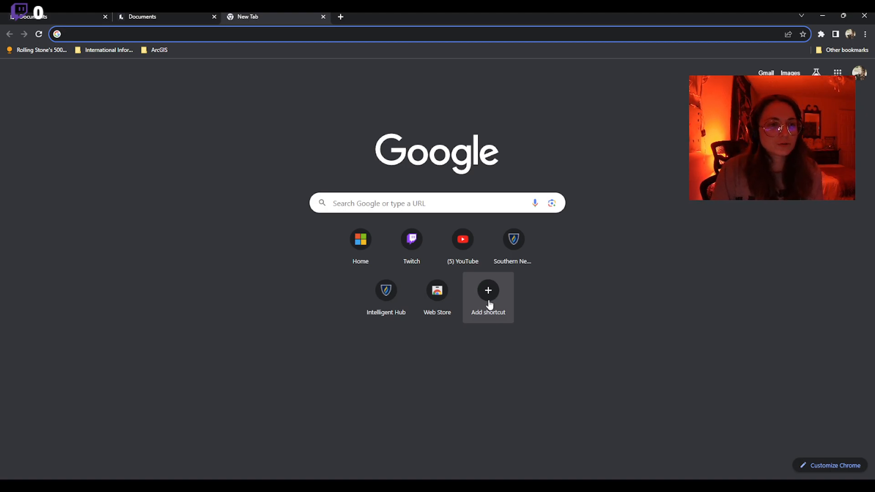
{"action": "type", "text": "lucid"}
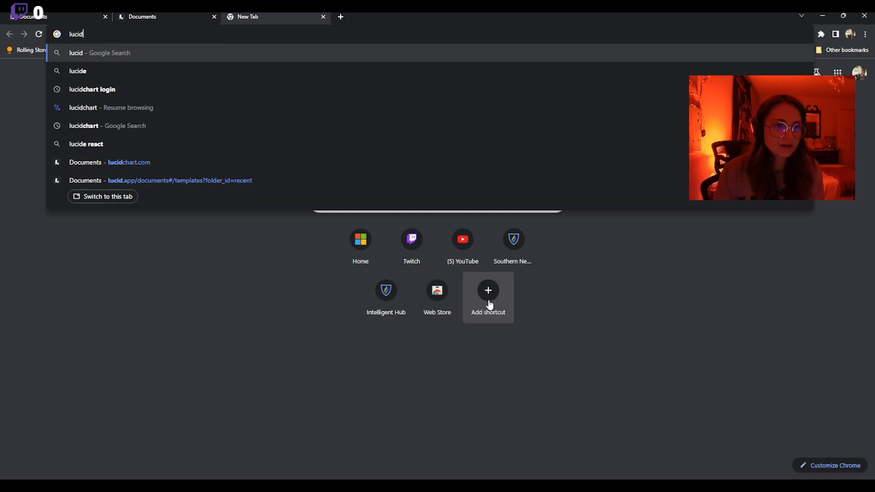
{"action": "type", "text": "chart.com"}
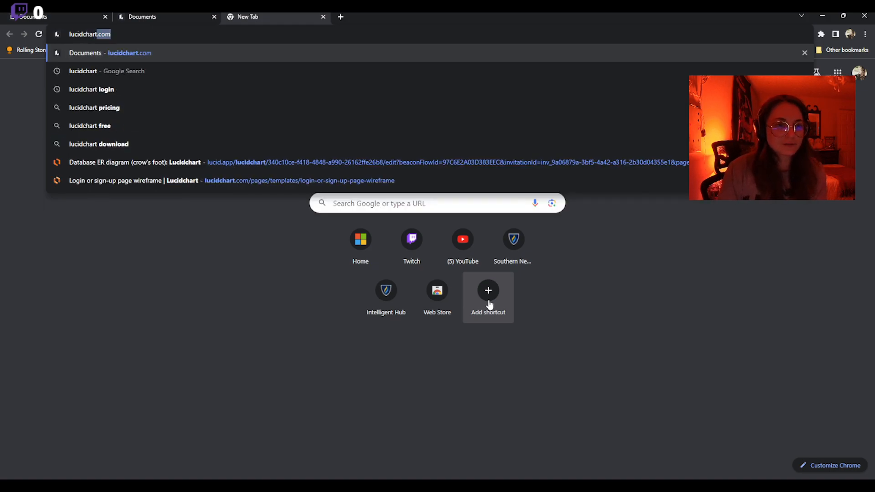
{"action": "key", "text": "Return"}
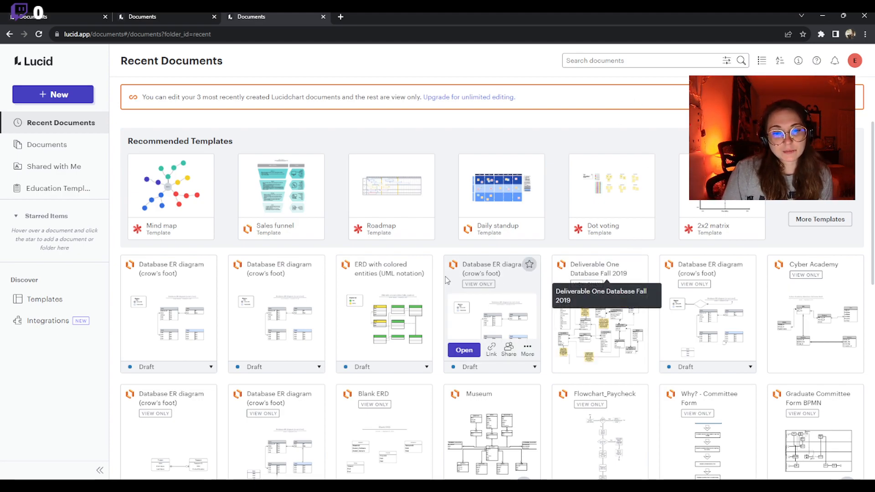
Look through the recent Lucid documents for existing ERD and BPMN diagrams
{"action": "mouse_move", "coordinate": [401, 288]}
{"action": "scroll", "coordinate": [400, 287], "scroll_direction": "down", "scroll_amount": 4}
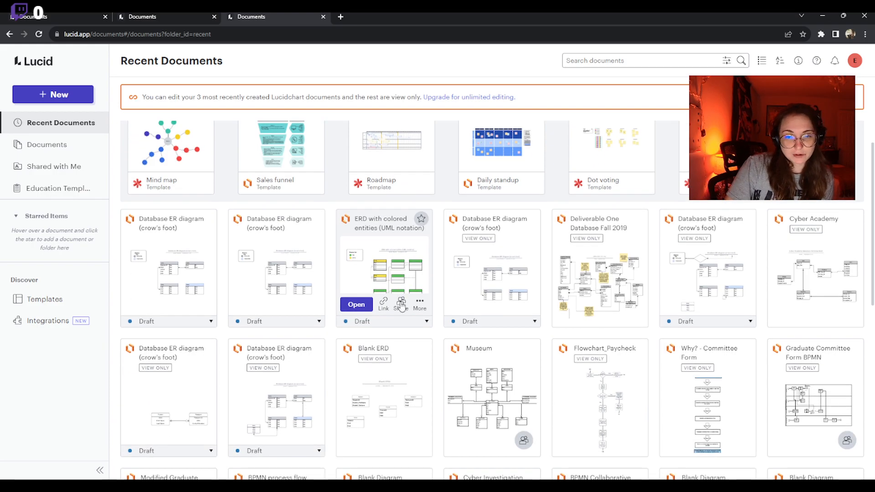
{"action": "scroll", "coordinate": [400, 310], "scroll_direction": "down", "scroll_amount": 1}
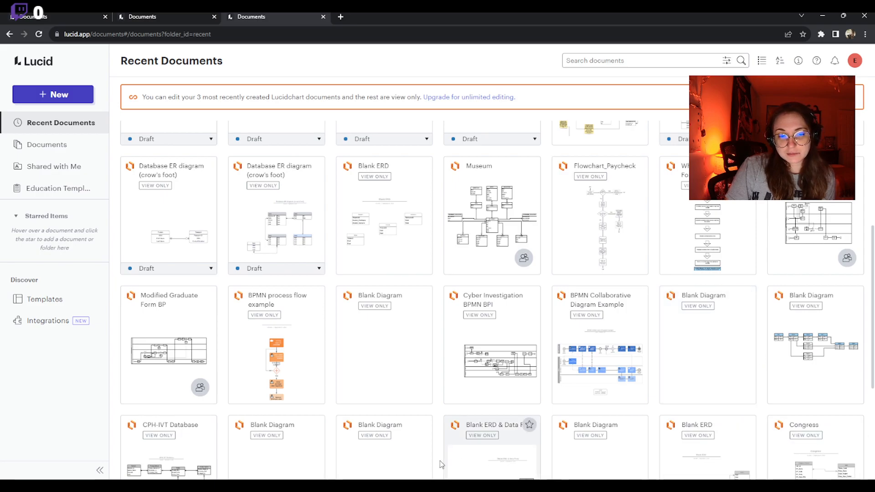
{"action": "scroll", "coordinate": [445, 414], "scroll_direction": "down", "scroll_amount": 1}
{"action": "scroll", "coordinate": [445, 414], "scroll_direction": "down", "scroll_amount": 2}
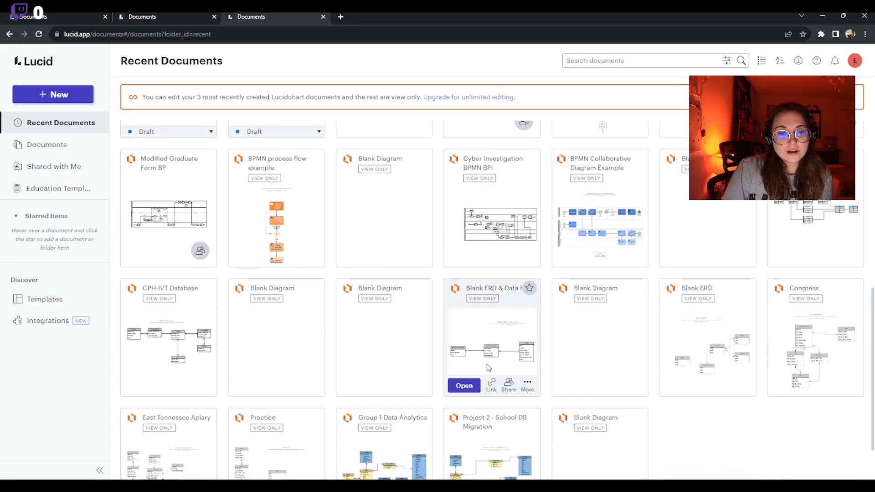
{"action": "mouse_move", "coordinate": [233, 196]}
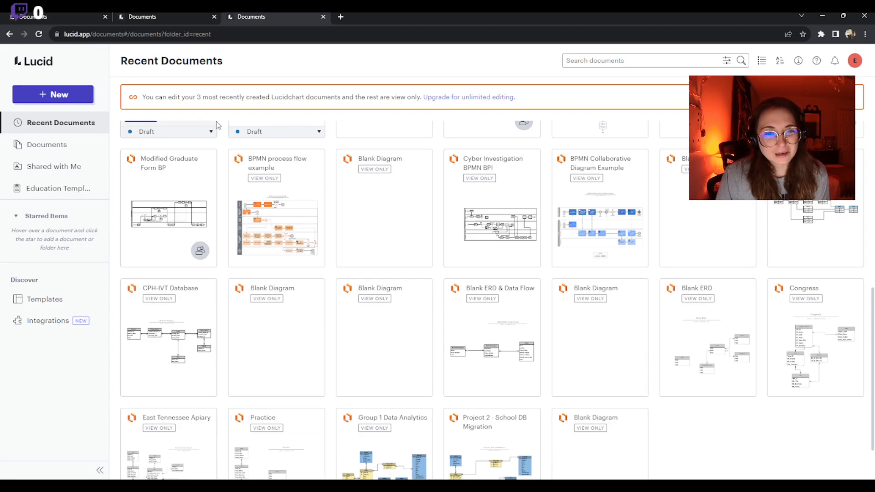
{"action": "scroll", "coordinate": [370, 198], "scroll_direction": "up", "scroll_amount": 3}
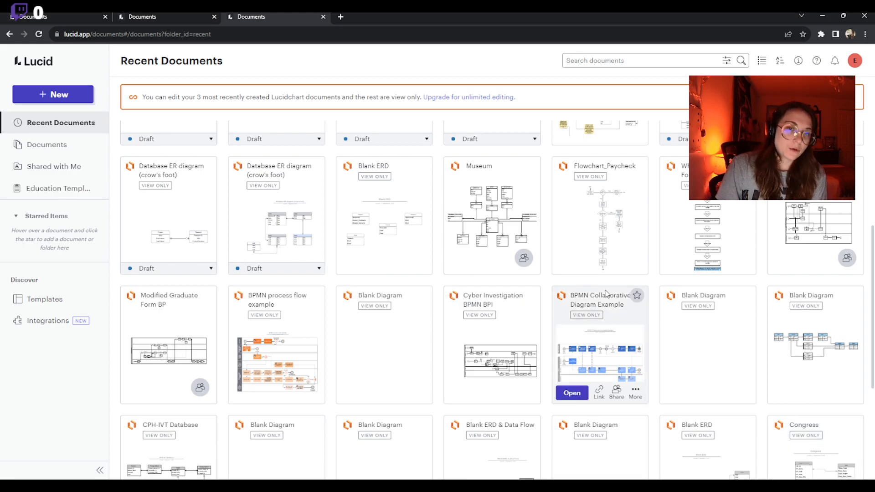
{"action": "scroll", "coordinate": [605, 283], "scroll_direction": "up", "scroll_amount": 5}
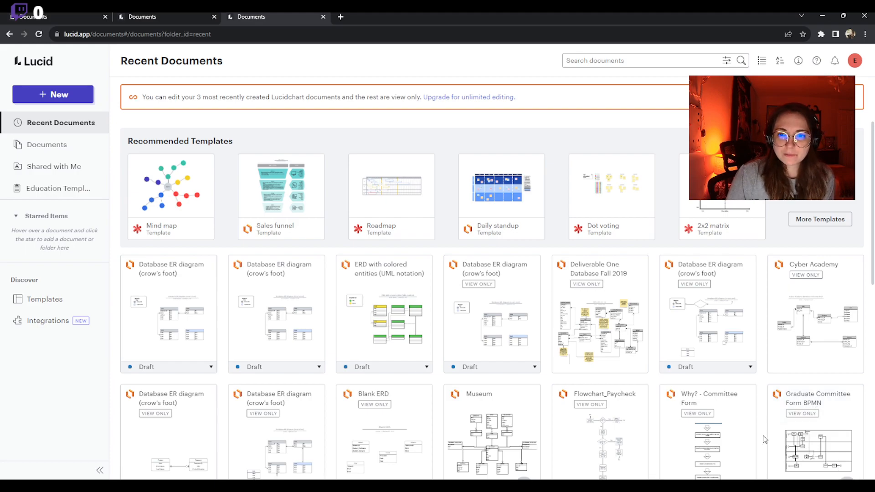
{"action": "mouse_move", "coordinate": [579, 300]}
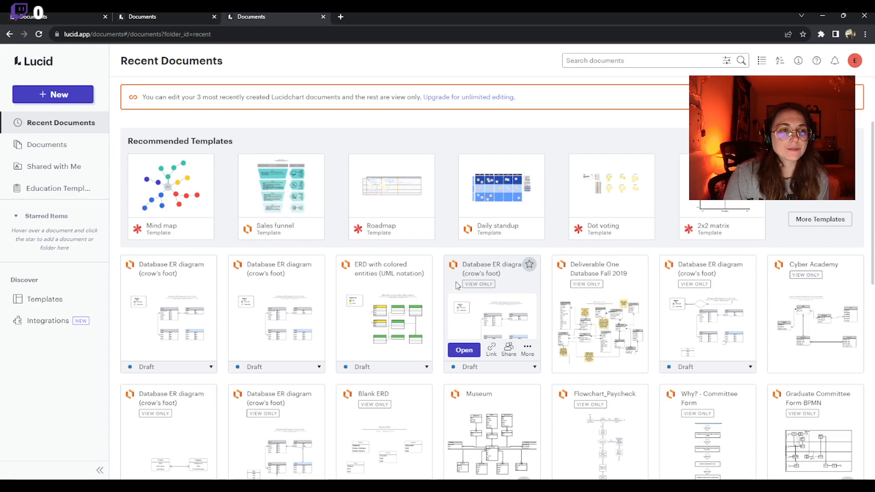
Search the Lucidchart templates for ERD and create a new document from the Database ER diagram (crow's foot) template despite the document limit
{"action": "left_click", "coordinate": [54, 103]}
{"action": "mouse_move", "coordinate": [50, 112]}
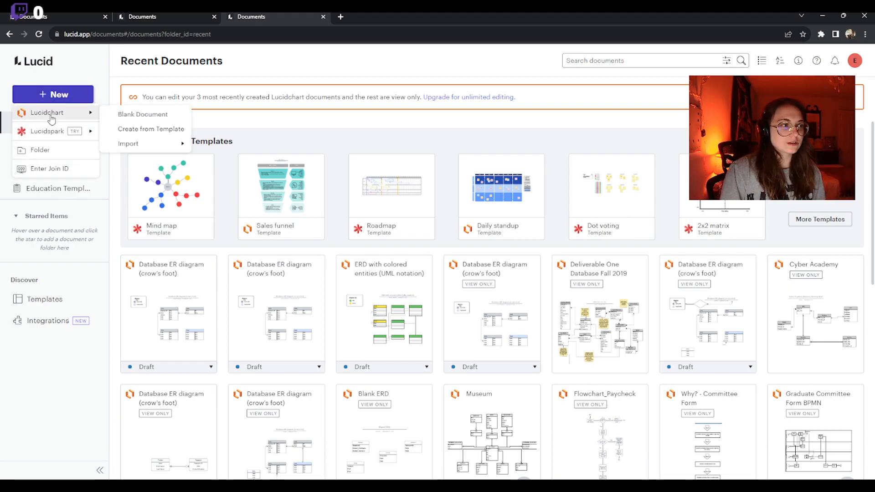
{"action": "left_click", "coordinate": [167, 132]}
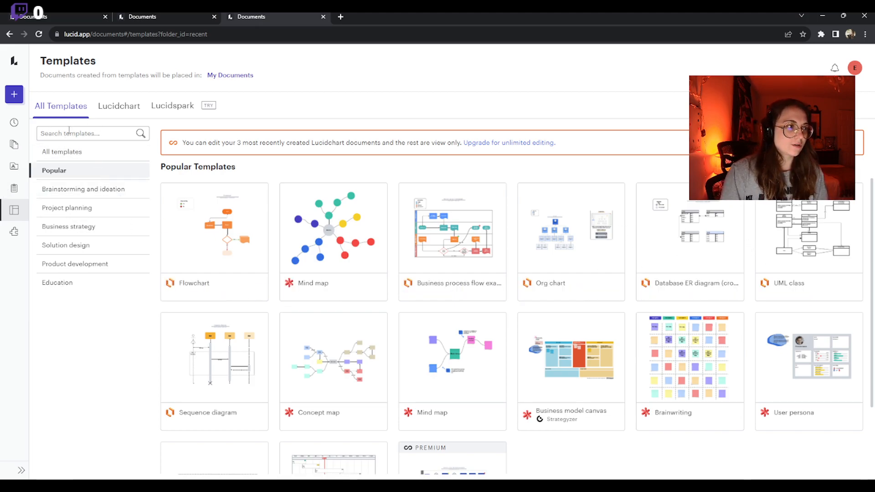
{"action": "left_click", "coordinate": [98, 133]}
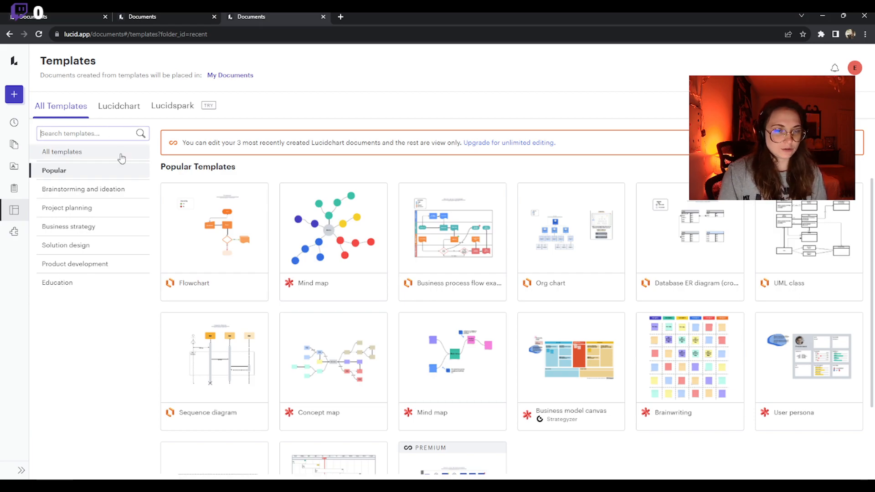
{"action": "type", "text": "ERD"}
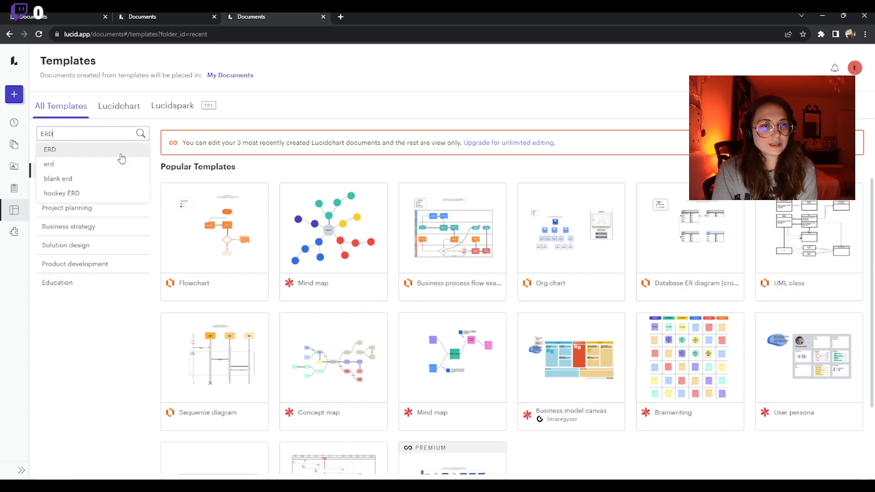
{"action": "left_click", "coordinate": [121, 155]}
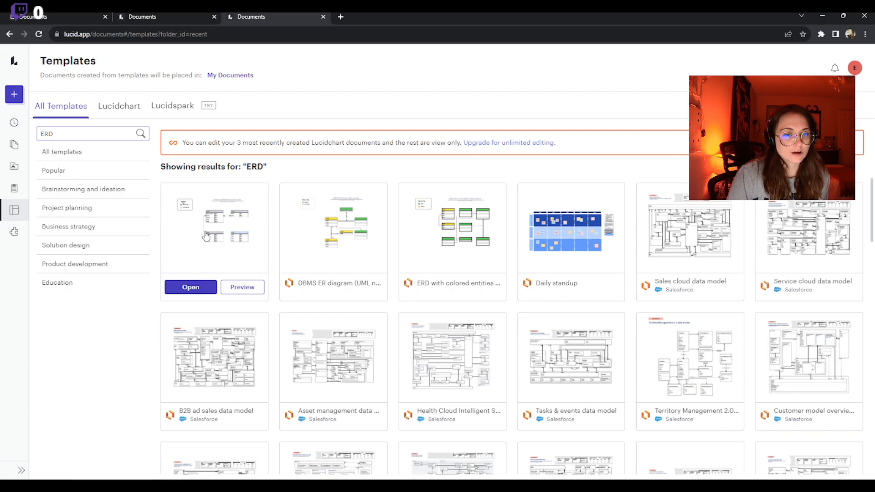
{"action": "left_click", "coordinate": [190, 287]}
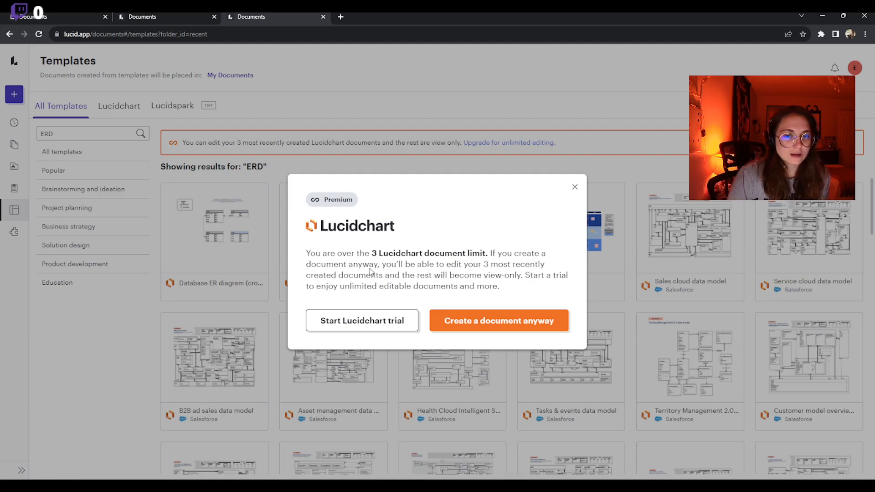
{"action": "left_click", "coordinate": [491, 322]}
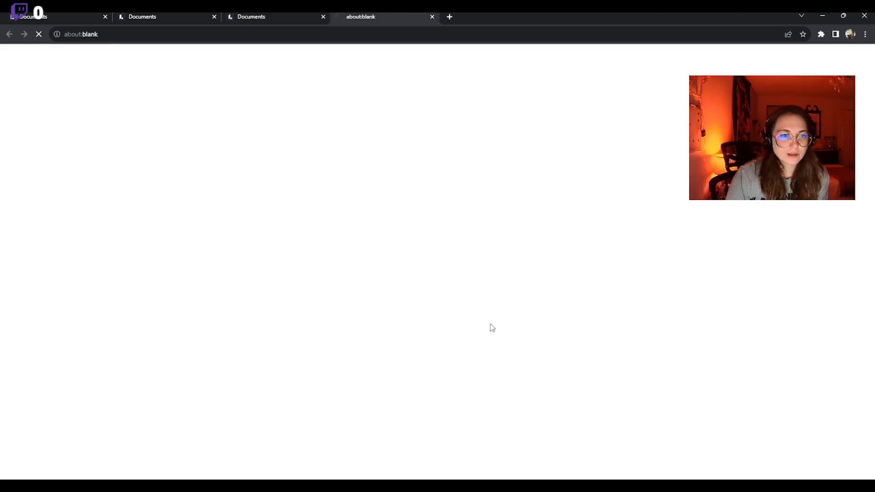
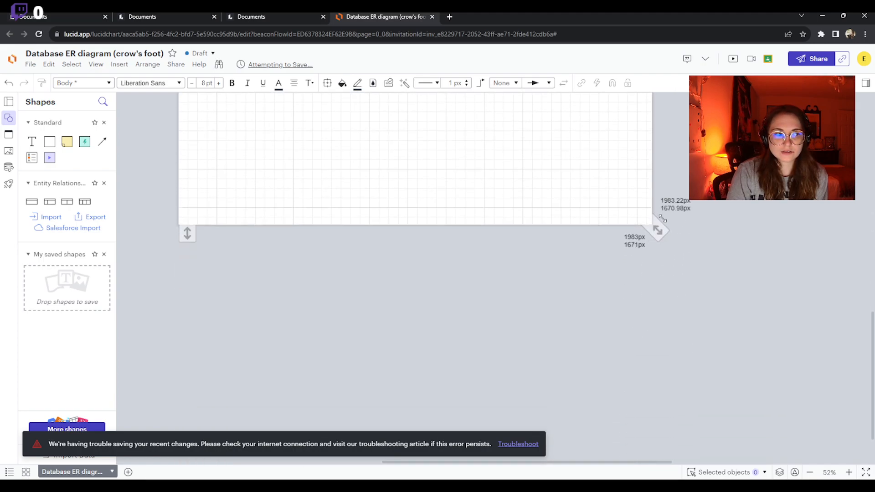
Narrow the diagram page slightly by moving its right edge inward
{"action": "scroll", "coordinate": [709, 211], "scroll_direction": "up", "scroll_amount": 1}
{"action": "scroll", "coordinate": [709, 212], "scroll_direction": "up", "scroll_amount": 4}
{"action": "scroll", "coordinate": [704, 220], "scroll_direction": "down", "scroll_amount": 7}
{"action": "scroll", "coordinate": [805, 286], "scroll_direction": "up", "scroll_amount": 3}
{"action": "scroll", "coordinate": [802, 286], "scroll_direction": "down", "scroll_amount": 2}
{"action": "scroll", "coordinate": [793, 292], "scroll_direction": "up", "scroll_amount": 2}
{"action": "scroll", "coordinate": [790, 301], "scroll_direction": "up", "scroll_amount": 1}
{"action": "scroll", "coordinate": [790, 301], "scroll_direction": "down", "scroll_amount": 1}
{"action": "left_click_drag", "start_coordinate": [871, 338], "coordinate": [870, 243]}
{"action": "left_click_drag", "start_coordinate": [645, 463], "coordinate": [606, 463]}
{"action": "scroll", "coordinate": [608, 394], "scroll_direction": "down", "scroll_amount": 2}
{"action": "scroll", "coordinate": [611, 390], "scroll_direction": "up", "scroll_amount": 1}
{"action": "scroll", "coordinate": [616, 388], "scroll_direction": "down", "scroll_amount": 1}
{"action": "scroll", "coordinate": [616, 389], "scroll_direction": "down", "scroll_amount": 1}
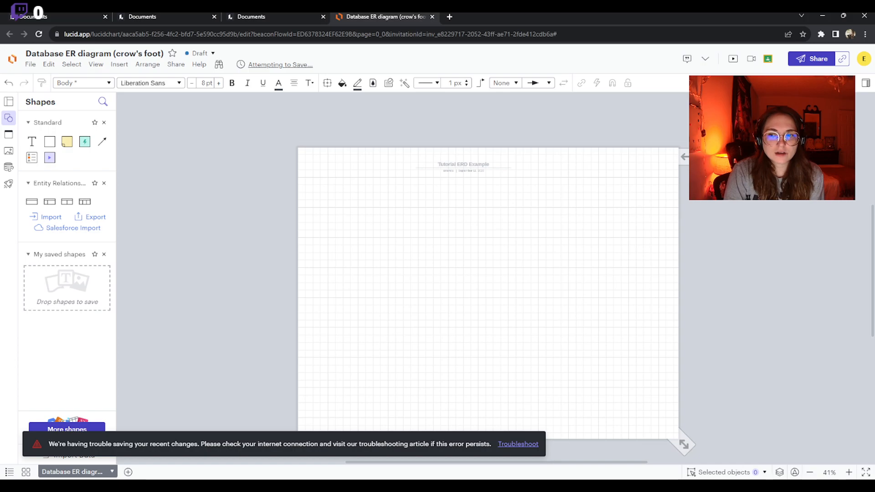
{"action": "left_click_drag", "start_coordinate": [679, 168], "coordinate": [644, 169]}
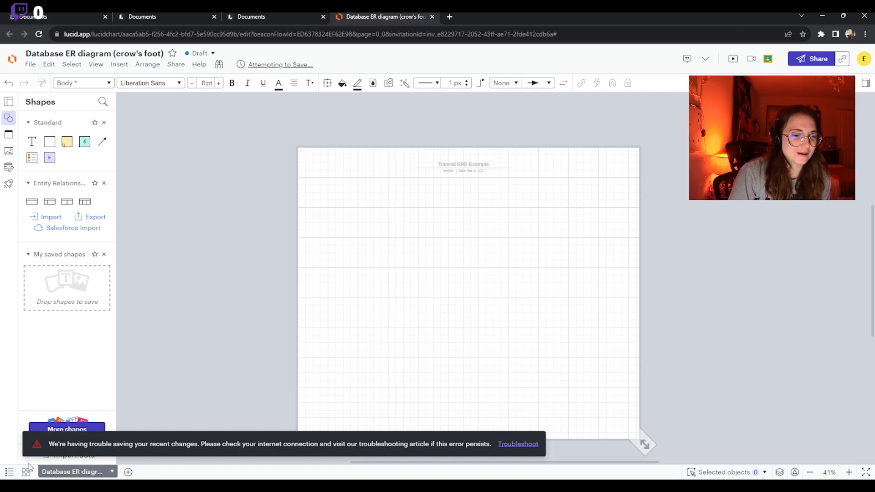
Open the library of additional shapes and examine the Data Flow, Dynamic Shapes and Enterprise Architecture sets
{"action": "left_click", "coordinate": [66, 429]}
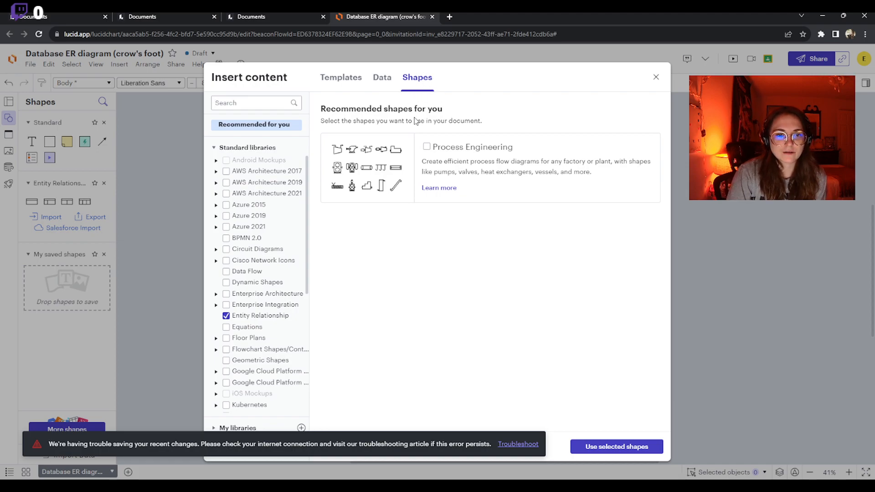
{"action": "scroll", "coordinate": [249, 209], "scroll_direction": "down", "scroll_amount": 1}
{"action": "scroll", "coordinate": [262, 214], "scroll_direction": "up", "scroll_amount": 1}
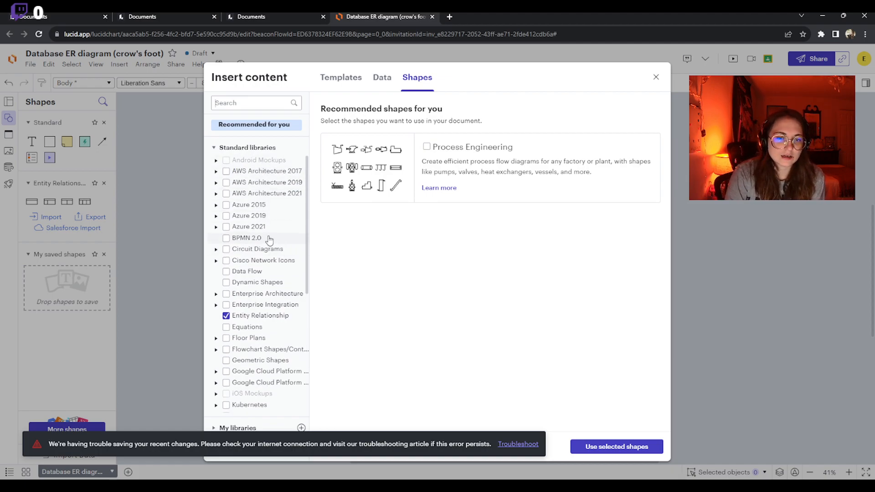
{"action": "left_click", "coordinate": [247, 273]}
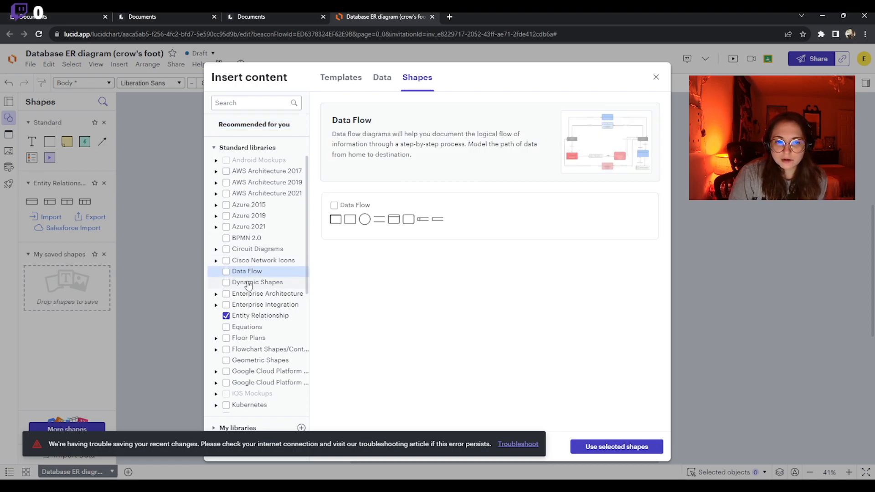
{"action": "left_click", "coordinate": [247, 283]}
{"action": "left_click", "coordinate": [250, 295]}
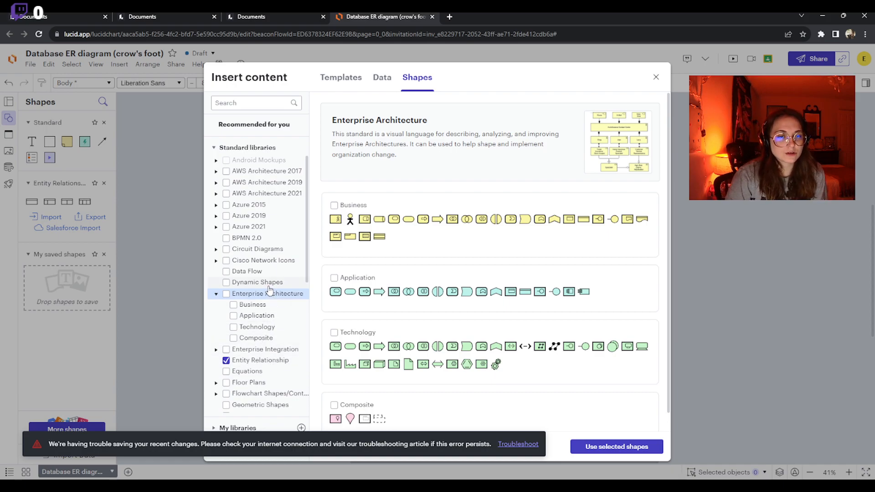
Enable the Flowchart Shapes/Containers library, including both its Flowchart and Containers sets
{"action": "scroll", "coordinate": [269, 287], "scroll_direction": "down", "scroll_amount": 3}
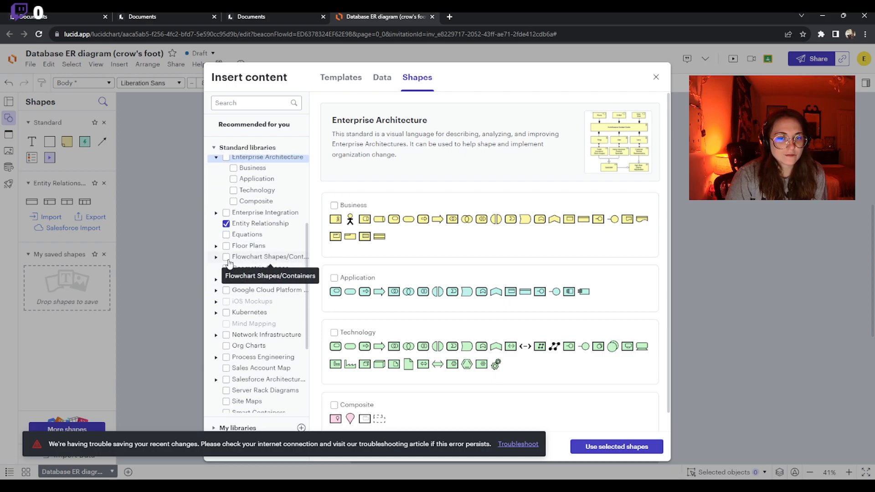
{"action": "left_click", "coordinate": [243, 260]}
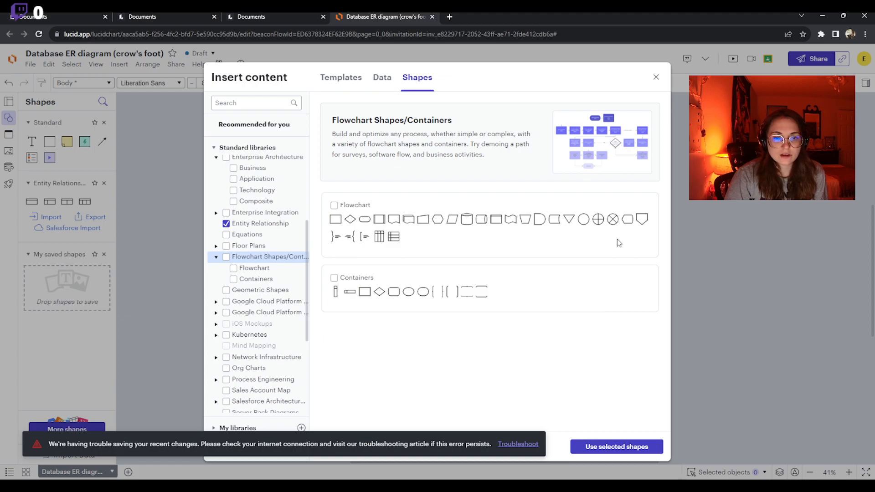
{"action": "left_click", "coordinate": [227, 258]}
Expand the UML library and examine its shape sets, from UML Class Diagram to UML Entity Relationship
{"action": "scroll", "coordinate": [267, 286], "scroll_direction": "down", "scroll_amount": 1}
{"action": "scroll", "coordinate": [266, 286], "scroll_direction": "down", "scroll_amount": 3}
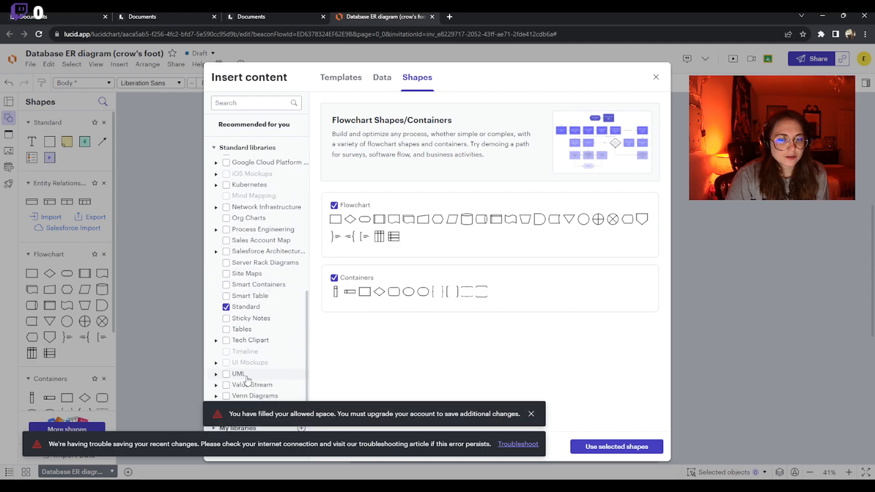
{"action": "left_click", "coordinate": [217, 378]}
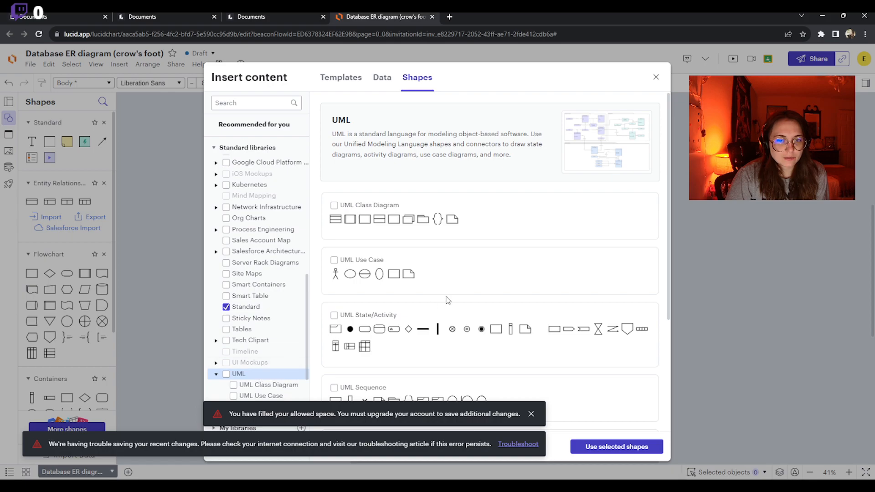
{"action": "scroll", "coordinate": [437, 255], "scroll_direction": "down", "scroll_amount": 2}
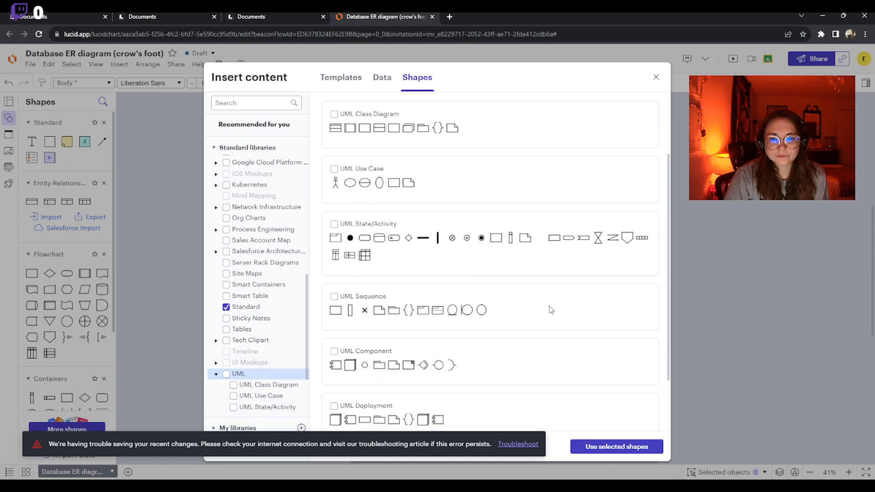
{"action": "scroll", "coordinate": [547, 287], "scroll_direction": "down", "scroll_amount": 1}
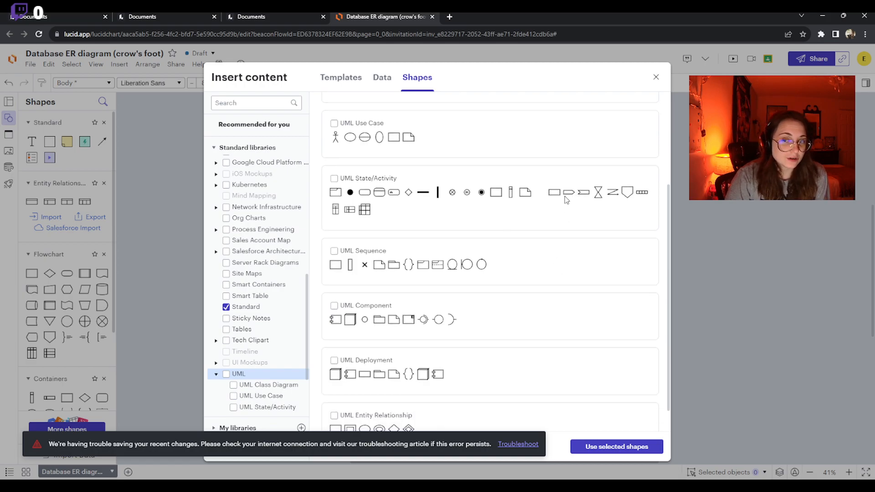
{"action": "scroll", "coordinate": [389, 285], "scroll_direction": "down", "scroll_amount": 1}
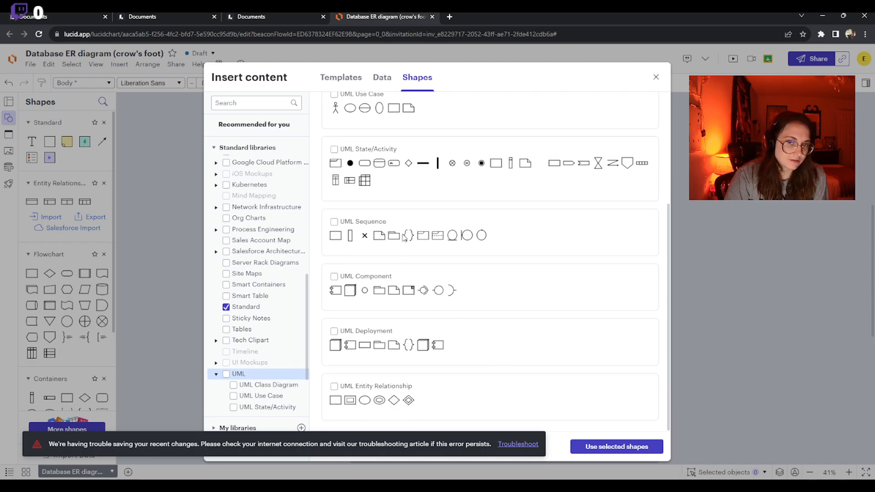
{"action": "scroll", "coordinate": [502, 215], "scroll_direction": "up", "scroll_amount": 1}
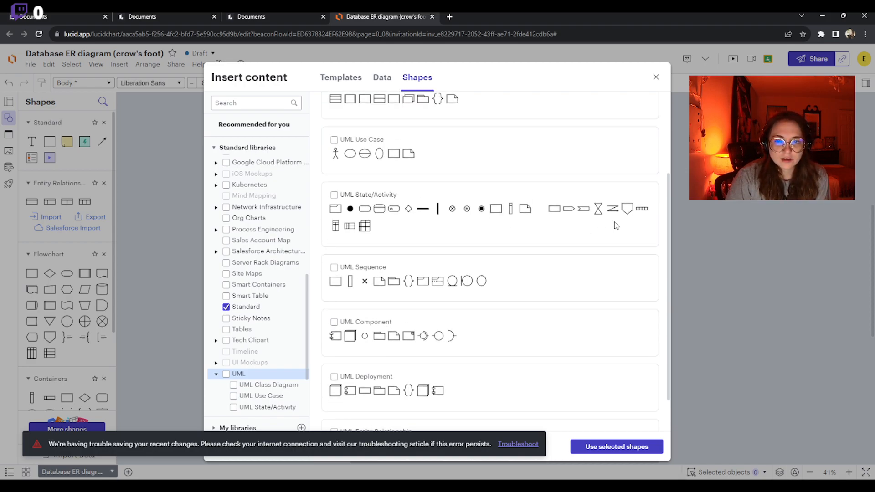
Enable the UML State/Activity shape set and apply the selected shape libraries to the document
{"action": "left_click", "coordinate": [334, 195]}
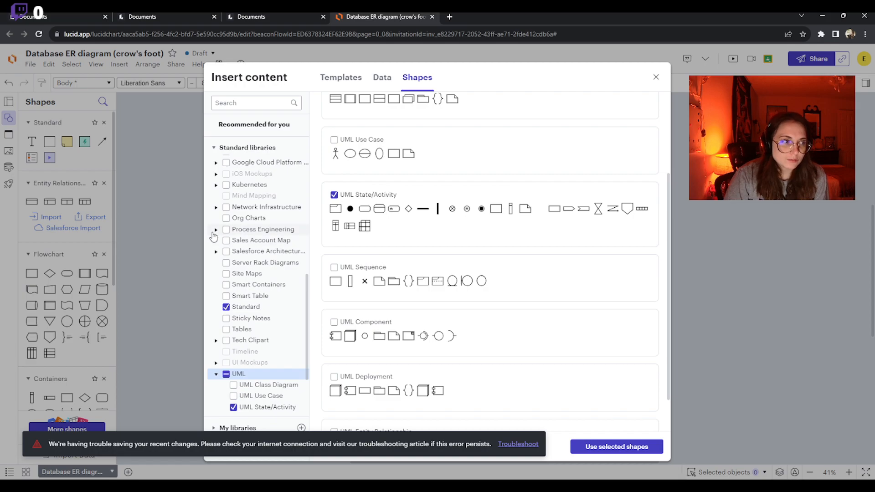
{"action": "scroll", "coordinate": [238, 248], "scroll_direction": "up", "scroll_amount": 3}
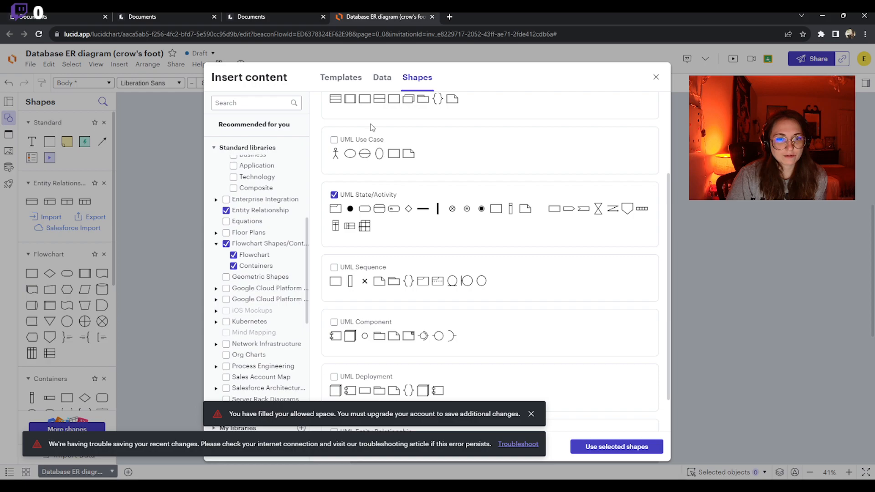
{"action": "left_click", "coordinate": [531, 415]}
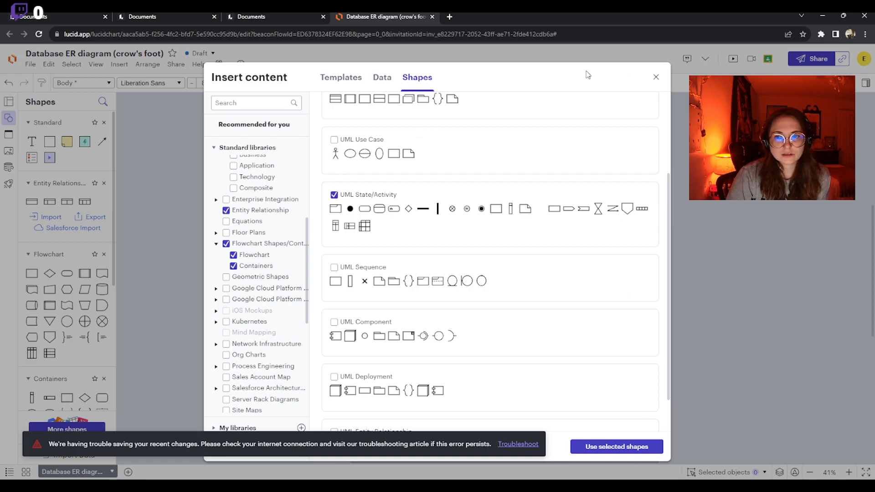
{"action": "left_click", "coordinate": [611, 451]}
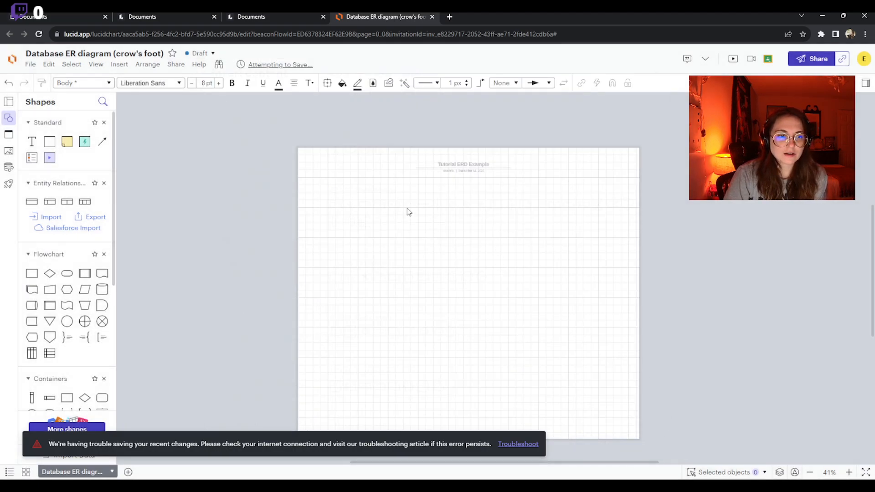
Place two single-column entity shapes with three fields each side by side below the diagram title, leaving a gap between them
{"action": "scroll", "coordinate": [55, 143], "scroll_direction": "down", "scroll_amount": 1}
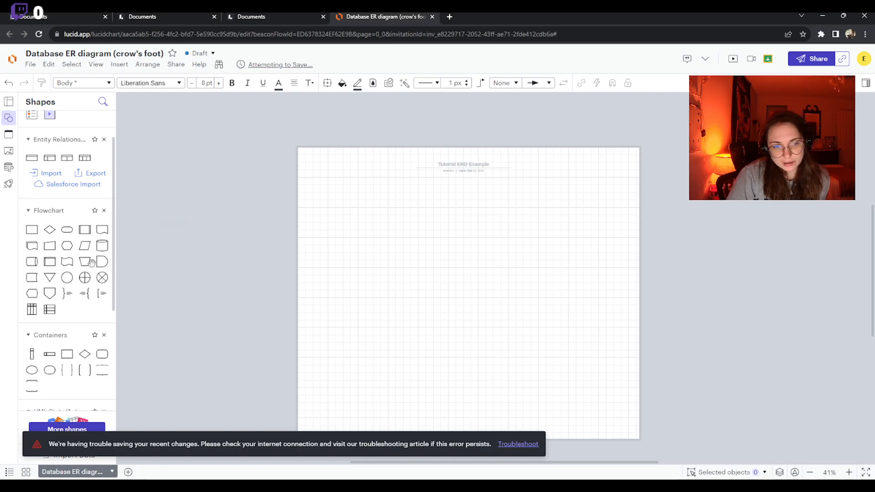
{"action": "scroll", "coordinate": [69, 353], "scroll_direction": "down", "scroll_amount": 5}
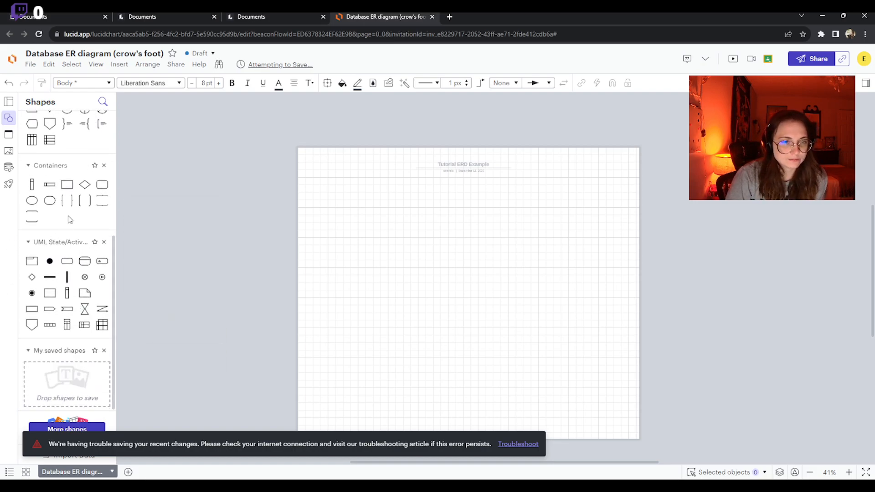
{"action": "scroll", "coordinate": [86, 184], "scroll_direction": "up", "scroll_amount": 4}
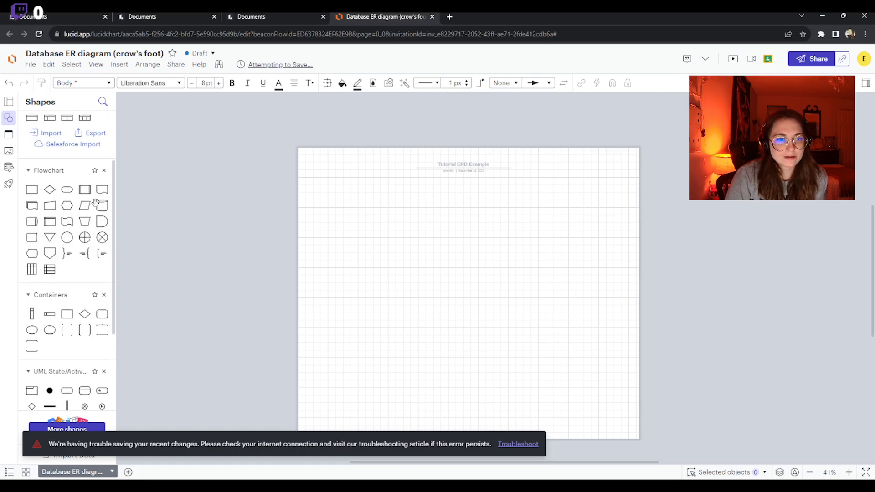
{"action": "scroll", "coordinate": [97, 208], "scroll_direction": "up", "scroll_amount": 2}
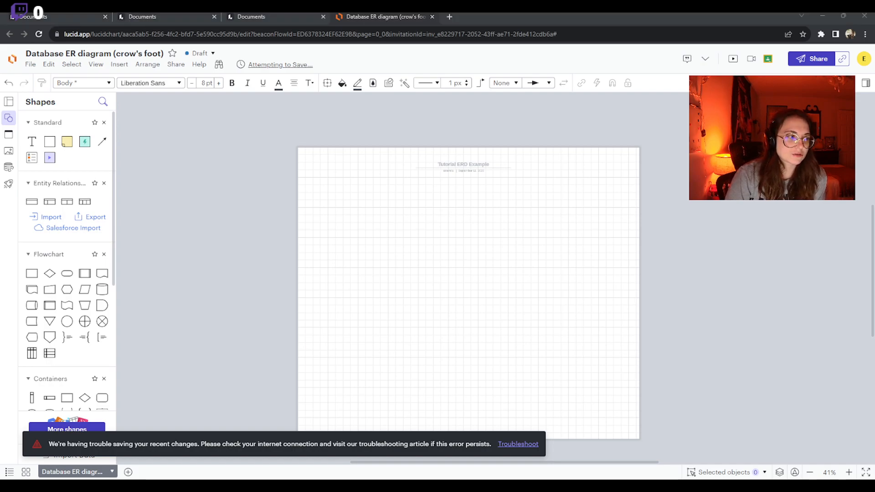
{"action": "left_click_drag", "start_coordinate": [32, 202], "coordinate": [415, 257]}
{"action": "left_click_drag", "start_coordinate": [49, 202], "coordinate": [523, 255]}
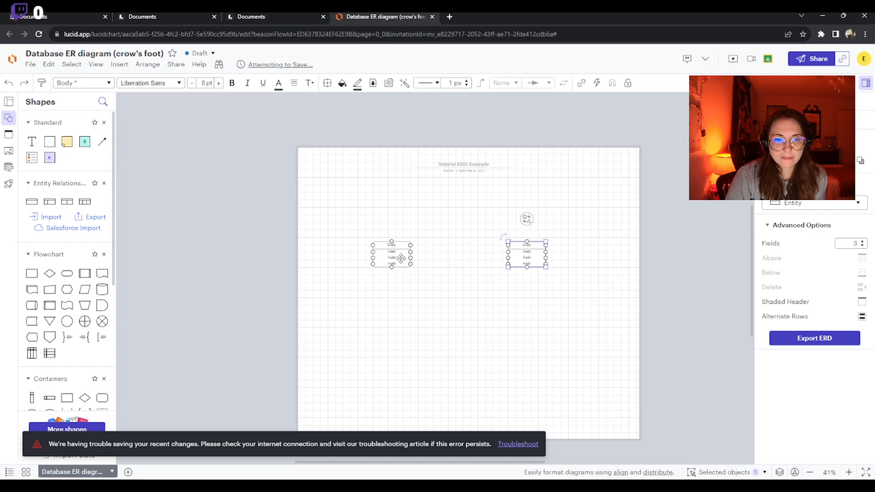
Rename the first entity's header to Employee
{"action": "double_click", "coordinate": [391, 245]}
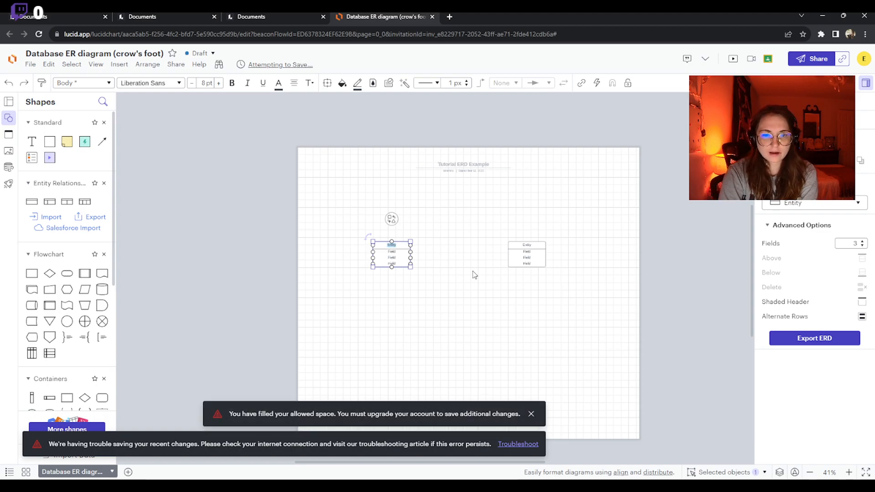
{"action": "type", "text": "S"}
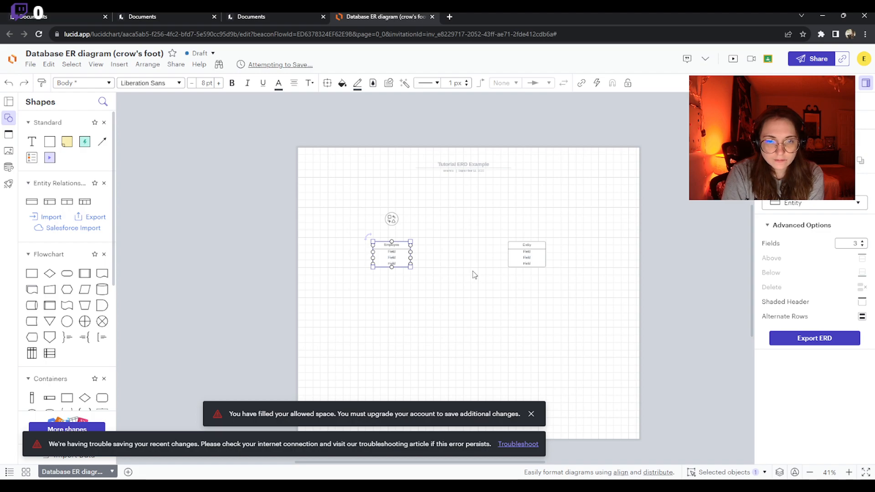
{"action": "left_click", "coordinate": [396, 253]}
{"action": "left_click", "coordinate": [397, 253]}
{"action": "left_click", "coordinate": [395, 254]}
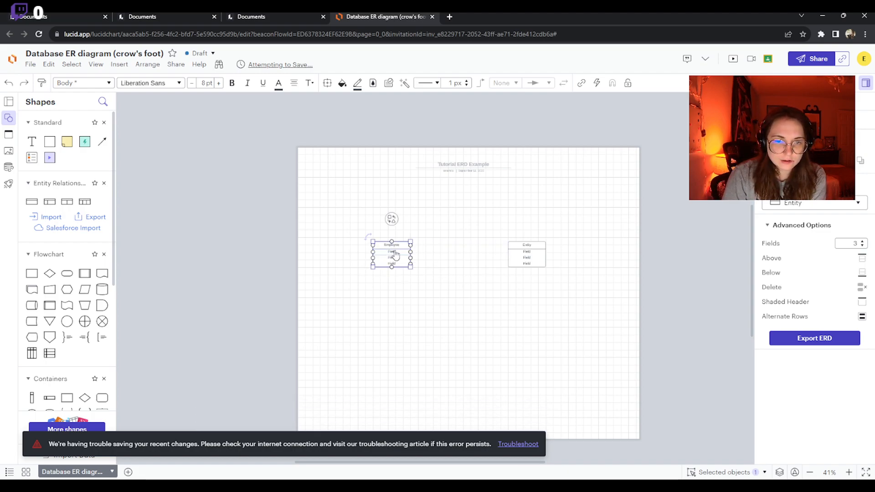
{"action": "key", "text": "BackSpace"}
{"action": "key", "text": "BackSpace"}
{"action": "key", "text": "BackSpace"}
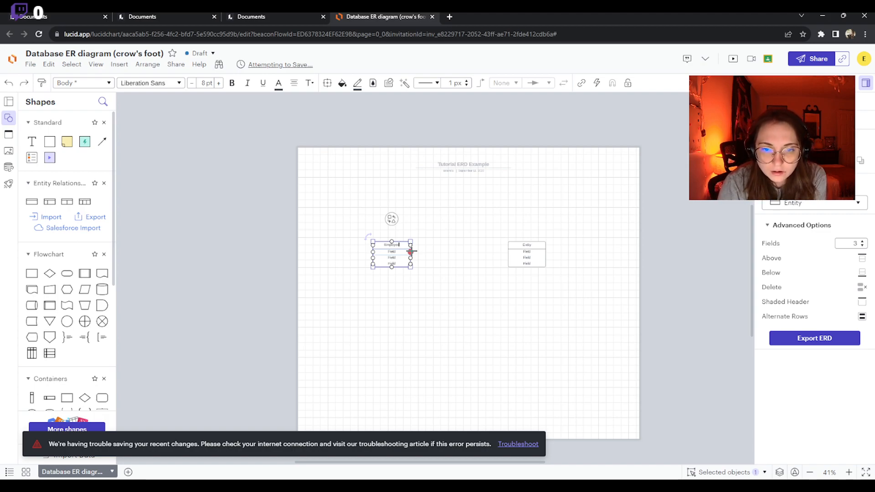
Name the first field of the Employee entity EmployeeID*, with the asterisk marking it
{"action": "scroll", "coordinate": [420, 251], "scroll_direction": "up", "scroll_amount": 5}
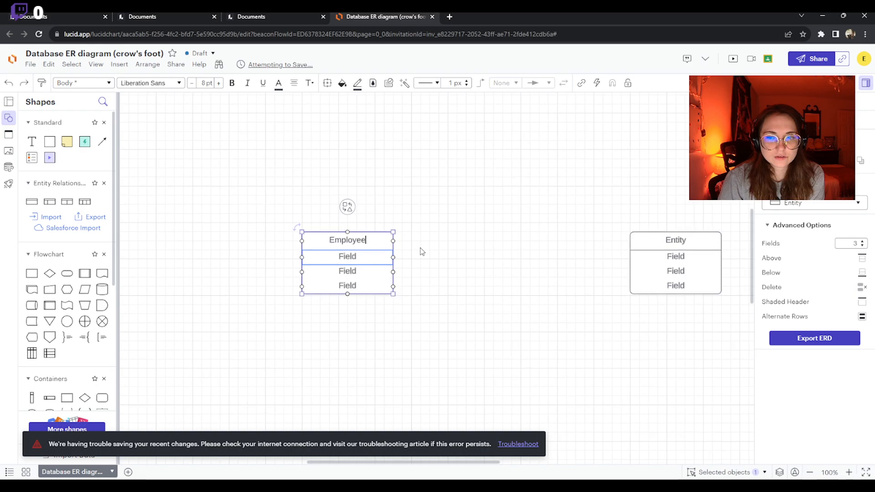
{"action": "scroll", "coordinate": [338, 269], "scroll_direction": "up", "scroll_amount": 2}
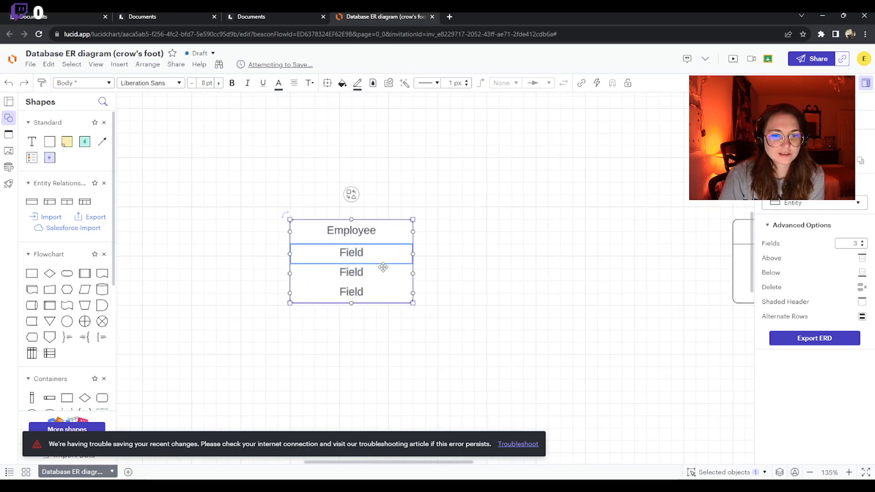
{"action": "scroll", "coordinate": [383, 267], "scroll_direction": "down", "scroll_amount": 2}
{"action": "double_click", "coordinate": [379, 256]}
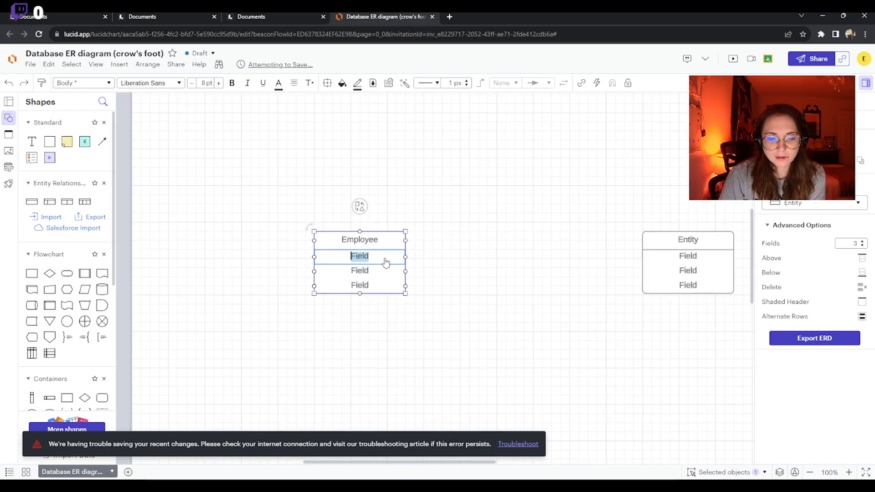
{"action": "type", "text": "EmployeeID"}
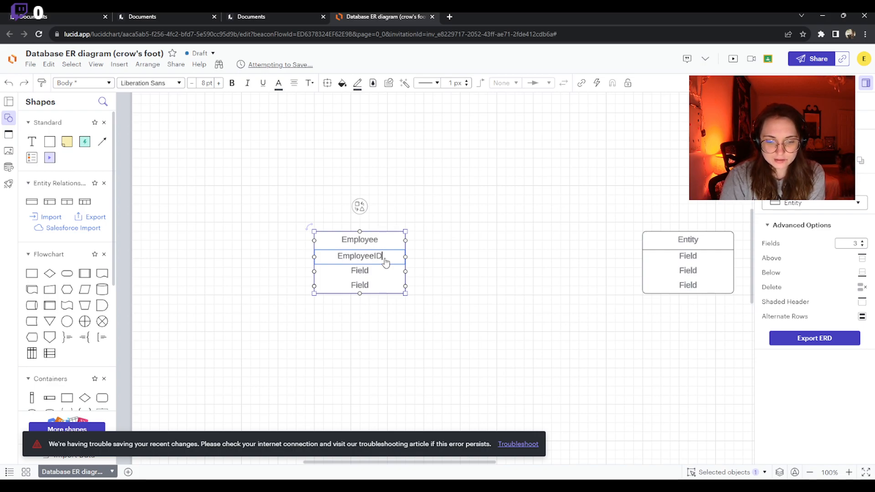
{"action": "type", "text": "*"}
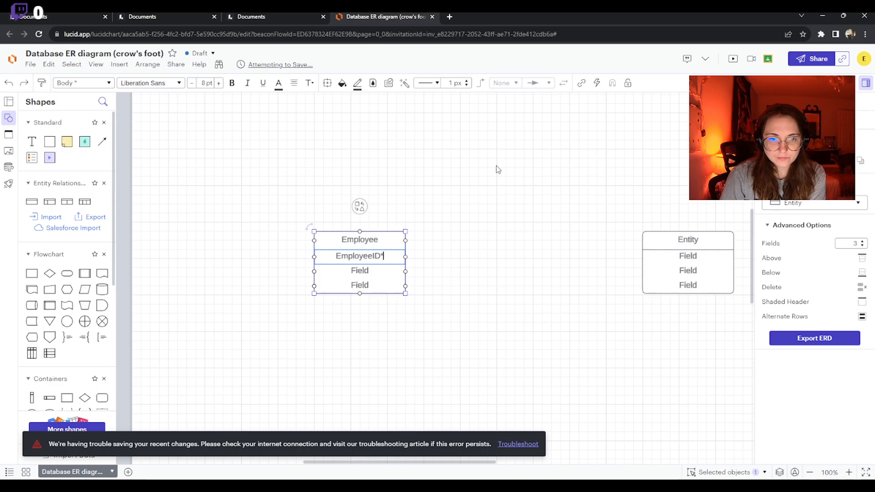
{"action": "left_click", "coordinate": [487, 292]}
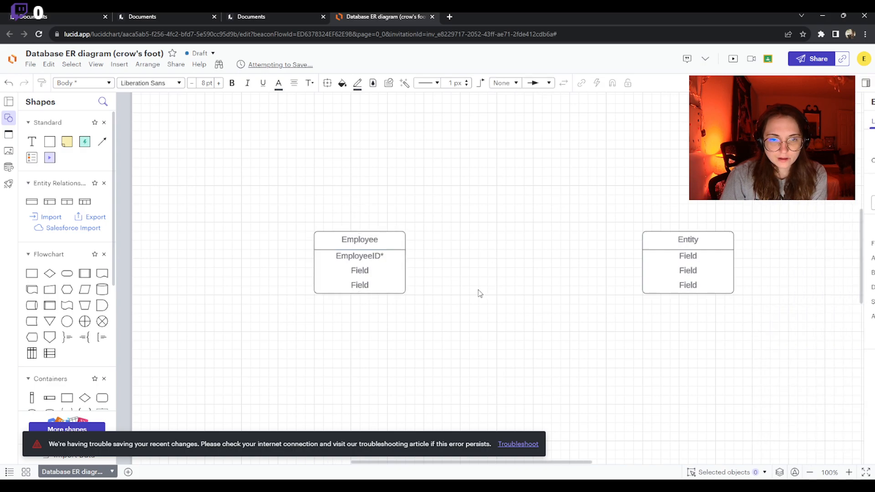
Name the remaining two fields of the Employee entity First Name and Last Name
{"action": "double_click", "coordinate": [360, 271]}
{"action": "type", "text": "First Name"}
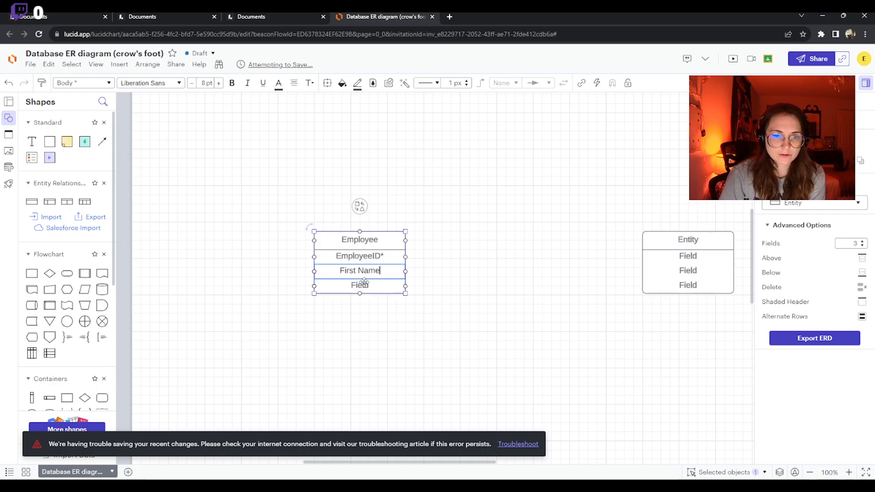
{"action": "left_click", "coordinate": [360, 285]}
{"action": "double_click", "coordinate": [360, 285]}
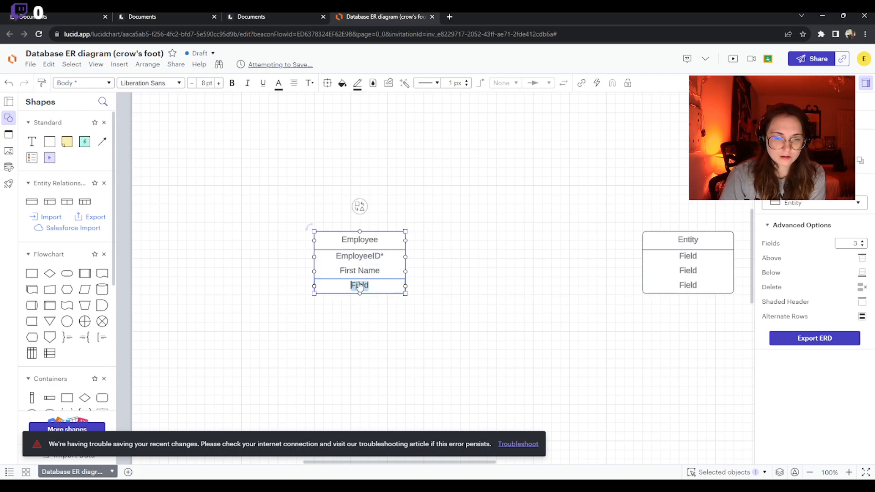
{"action": "type", "text": "Last Name"}
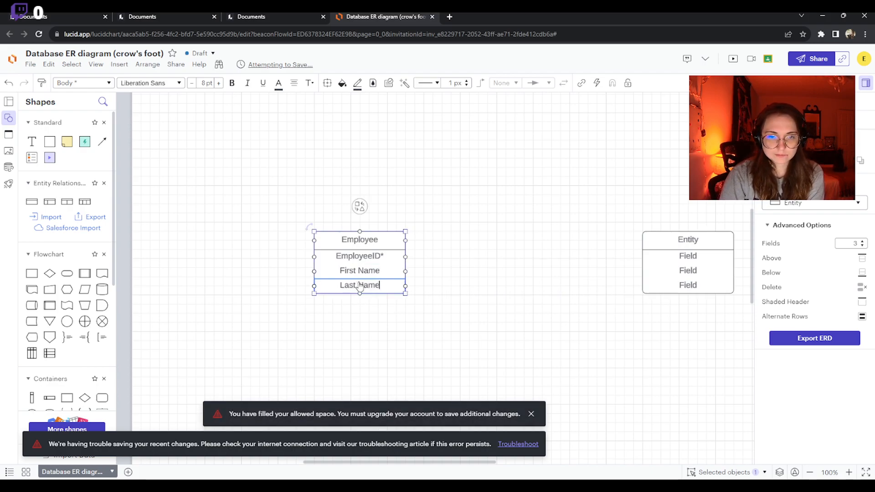
{"action": "left_click", "coordinate": [437, 237]}
Try raising the Employee entity's number of fields to 6, and return it to 3
{"action": "left_click", "coordinate": [357, 268]}
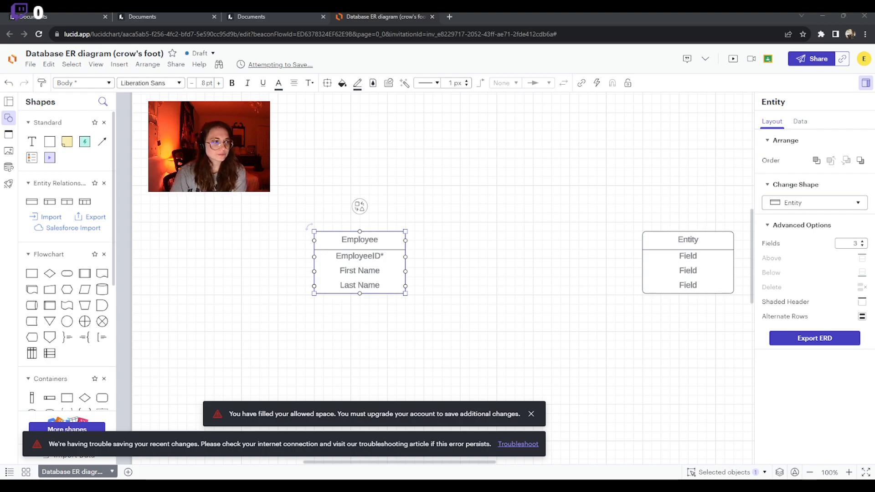
{"action": "left_click", "coordinate": [382, 257]}
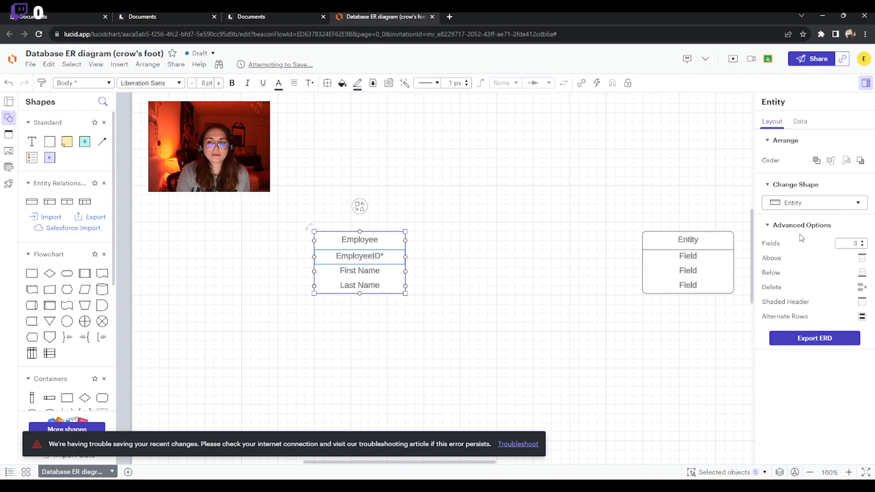
{"action": "left_click", "coordinate": [863, 242]}
{"action": "left_click", "coordinate": [863, 242]}
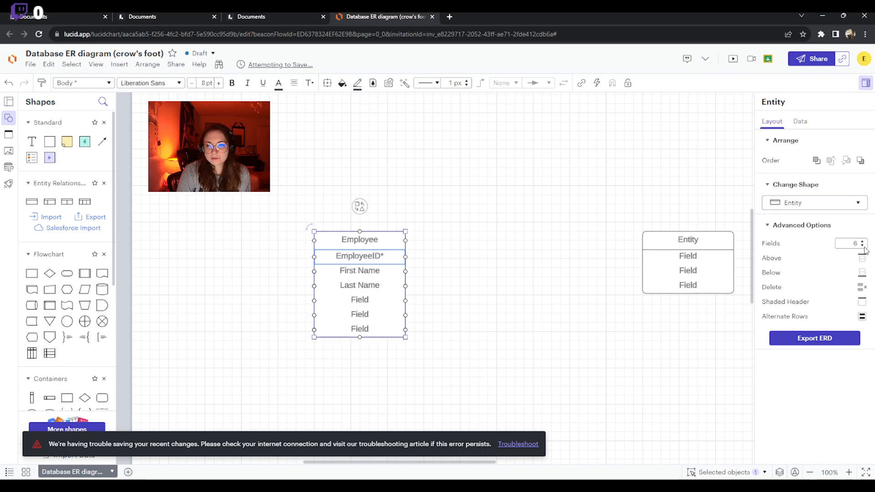
{"action": "left_click", "coordinate": [862, 246]}
{"action": "left_click", "coordinate": [863, 246]}
{"action": "left_click", "coordinate": [863, 246]}
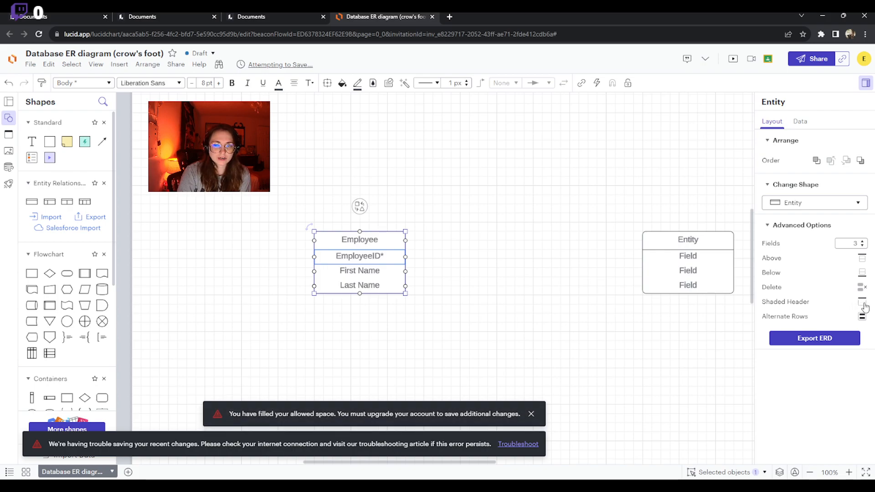
Turn on the shaded header and alternate row shading for the Employee entity
{"action": "left_click", "coordinate": [863, 303]}
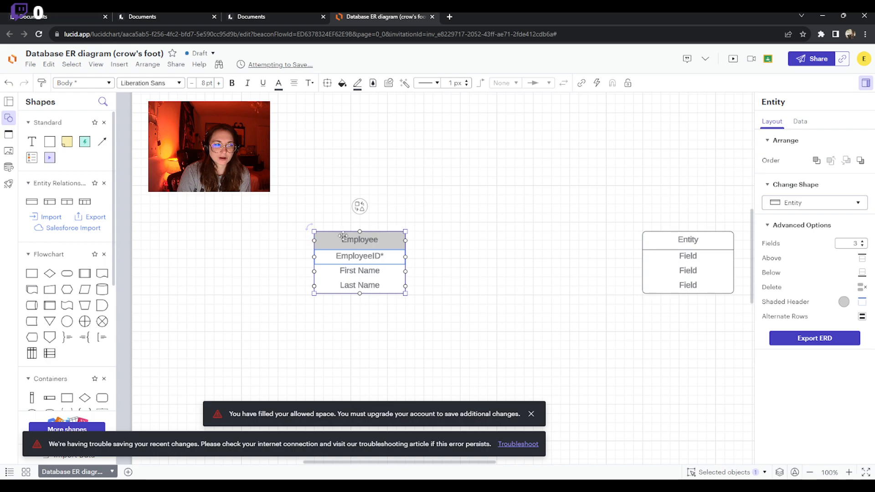
{"action": "left_click", "coordinate": [442, 254]}
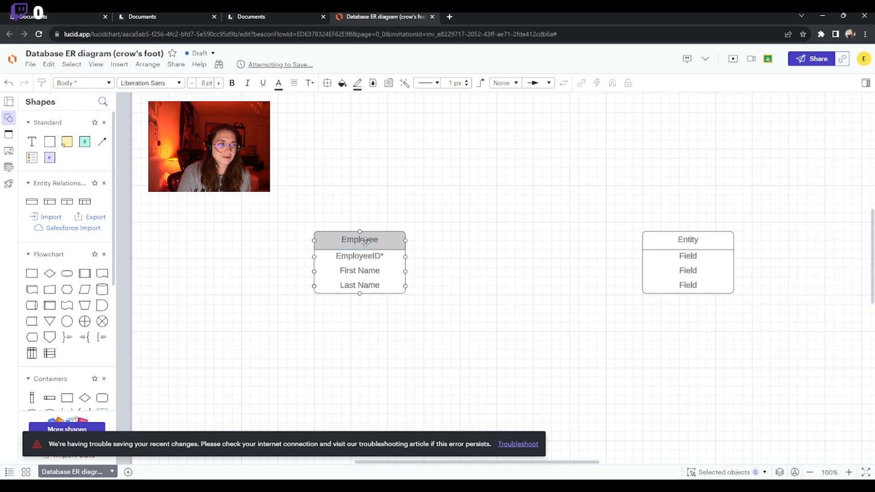
{"action": "left_click", "coordinate": [385, 245]}
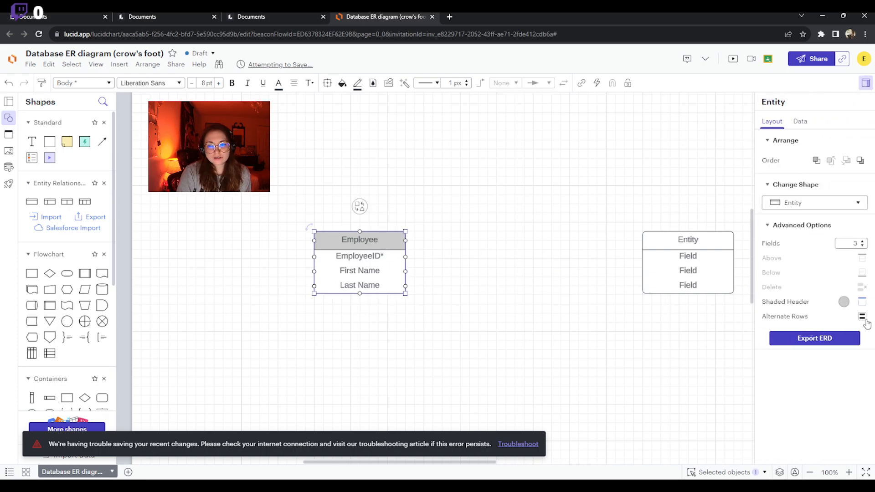
{"action": "left_click", "coordinate": [863, 318]}
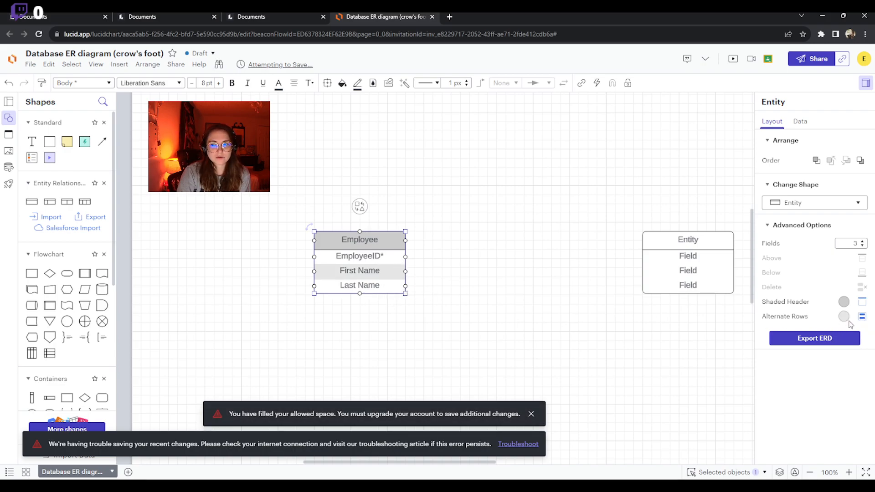
Try light blue and a medium gray as the shading color of the Employee entity's header
{"action": "left_click", "coordinate": [844, 304]}
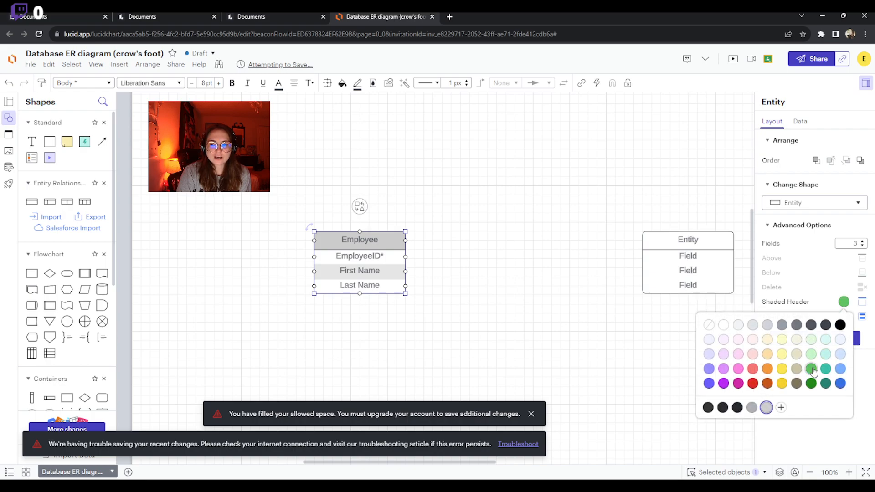
{"action": "left_click", "coordinate": [841, 370]}
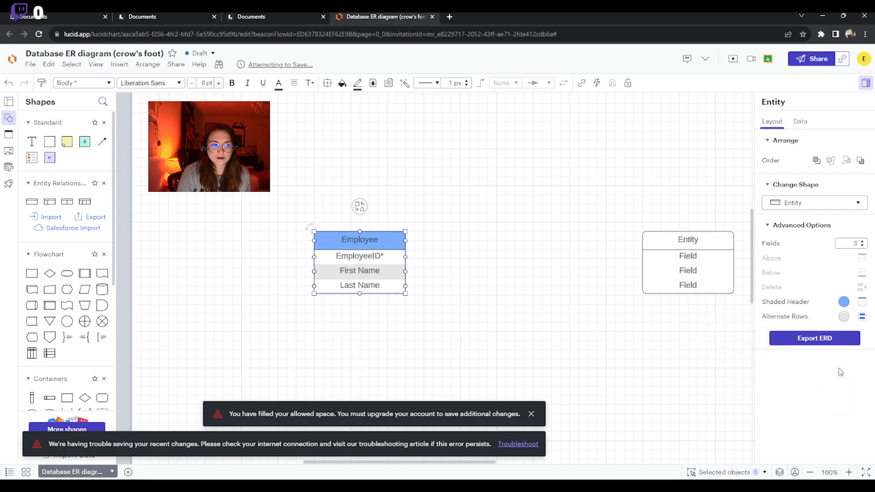
{"action": "left_click", "coordinate": [844, 302]}
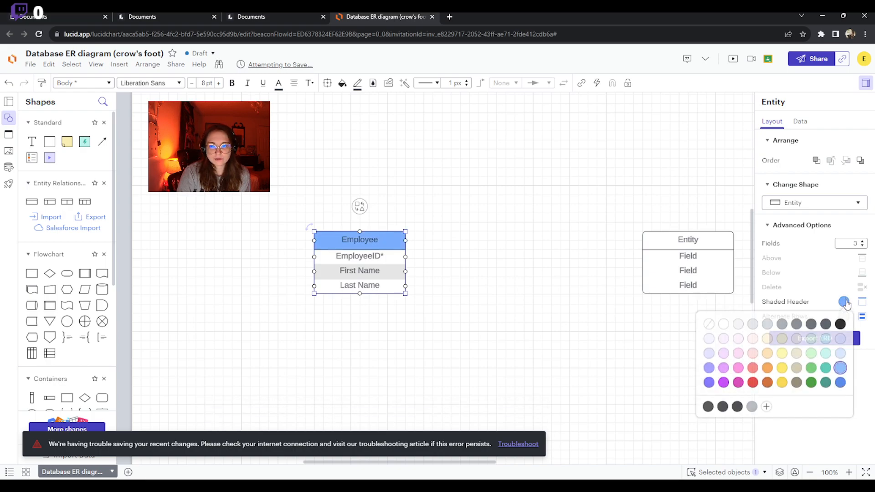
{"action": "left_click", "coordinate": [783, 325]}
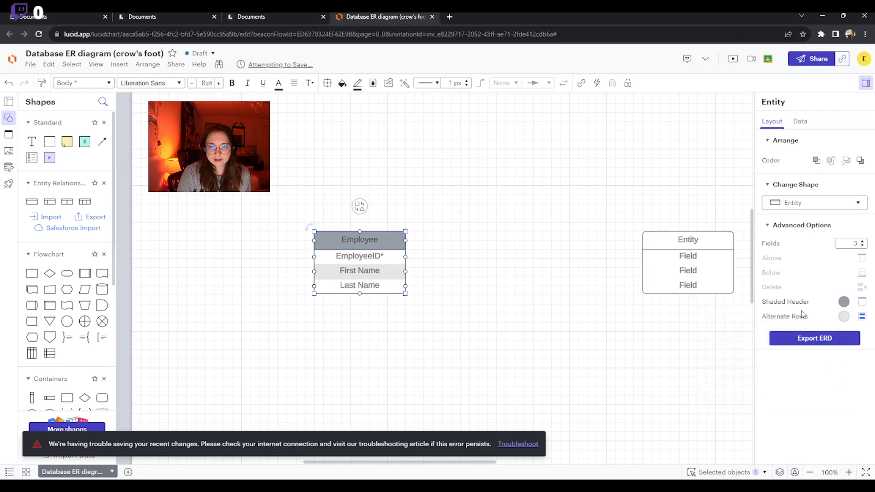
Set the shading color of the Employee entity's header to light gray
{"action": "left_click", "coordinate": [843, 302]}
{"action": "left_click", "coordinate": [754, 325]}
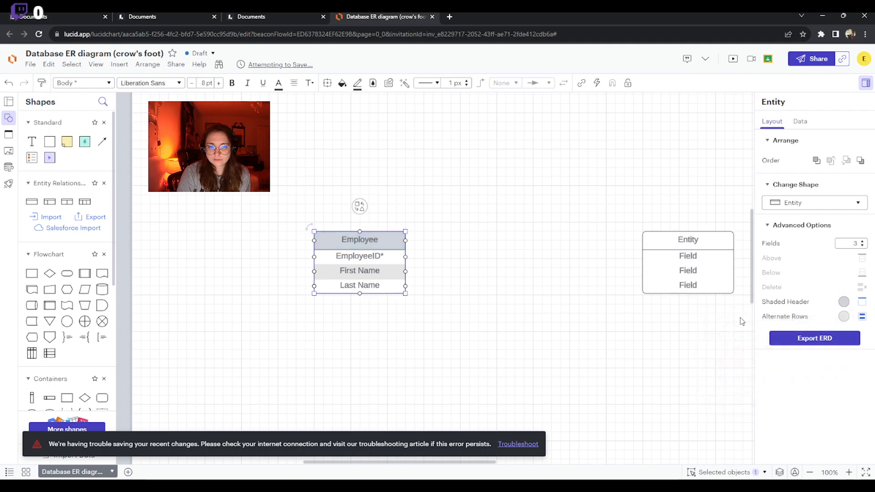
Rename the unnamed entity as Projects and its first field as ProjectID
{"action": "left_click", "coordinate": [539, 268]}
{"action": "double_click", "coordinate": [694, 239]}
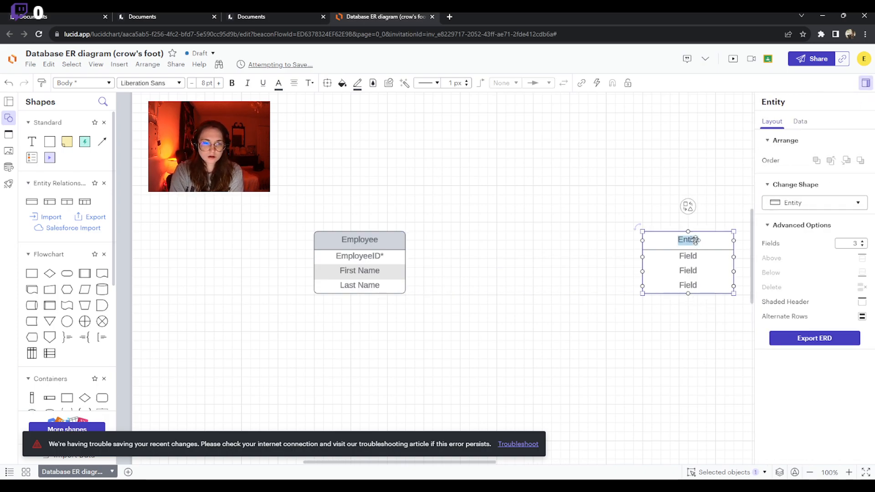
{"action": "type", "text": "Projec"}
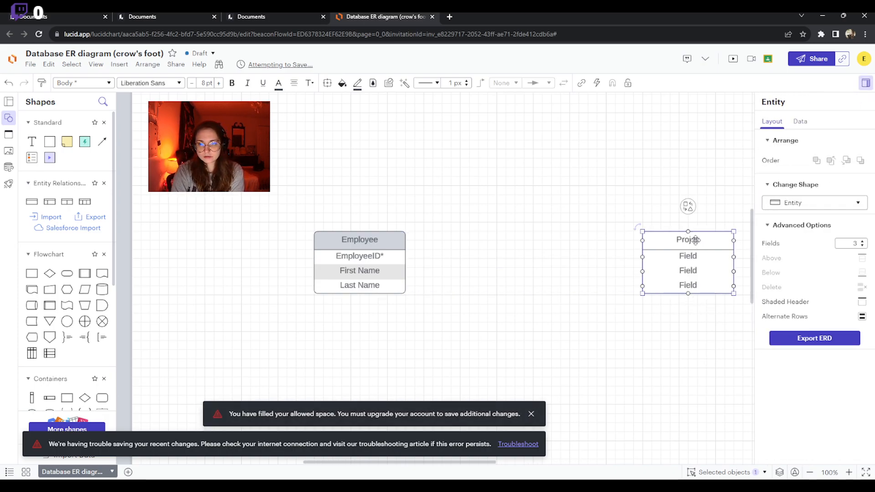
{"action": "type", "text": "ts"}
{"action": "left_click", "coordinate": [699, 259]}
{"action": "type", "text": "ProjectID"}
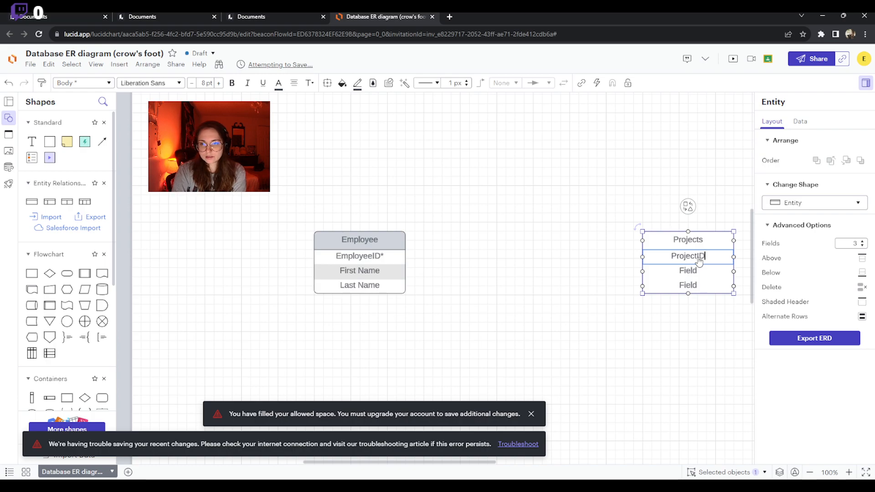
Name the second and third fields of the Projects entity Start Date and Budget
{"action": "left_click", "coordinate": [696, 273]}
{"action": "type", "text": "Start Date"}
{"action": "key", "text": "Tab"}
{"action": "type", "text": "Budget"}
{"action": "left_click", "coordinate": [502, 253]}
Turn on the shaded header for the Projects entity and move the entity a little closer to Employee
{"action": "left_click", "coordinate": [696, 237]}
{"action": "left_click", "coordinate": [866, 303]}
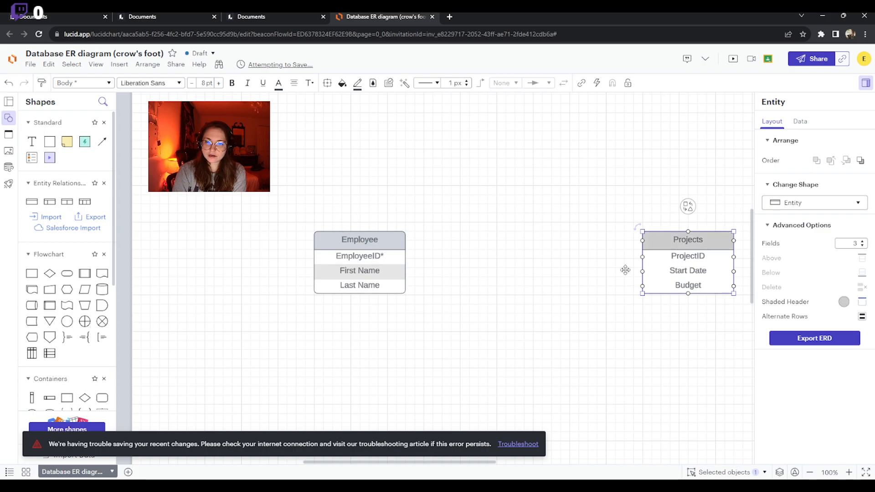
{"action": "left_click_drag", "start_coordinate": [652, 243], "coordinate": [607, 243]}
Try khaki as the shading color of the Employee entity's header
{"action": "left_click", "coordinate": [368, 252]}
{"action": "left_click", "coordinate": [844, 302]}
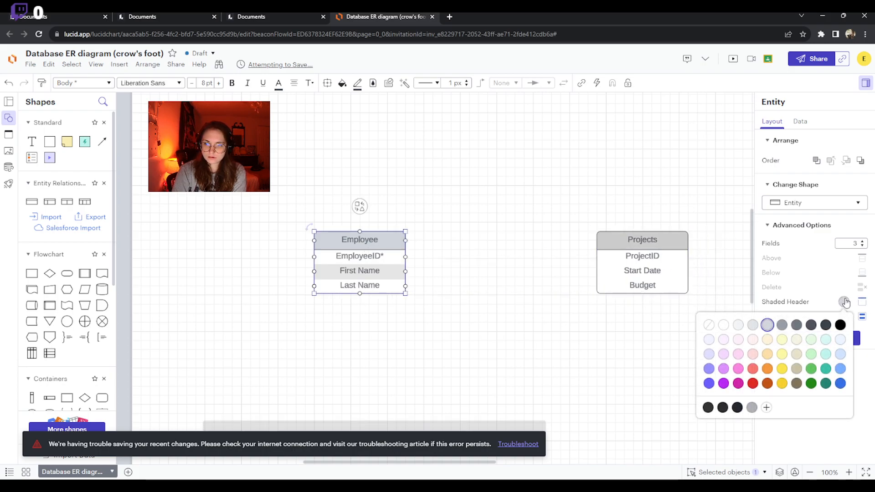
{"action": "left_click", "coordinate": [803, 375]}
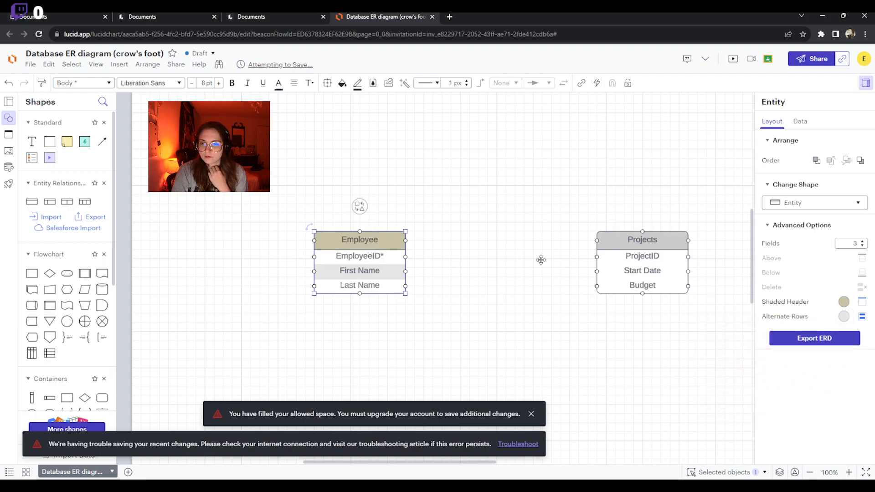
{"action": "left_click", "coordinate": [614, 241]}
{"action": "left_click", "coordinate": [844, 303]}
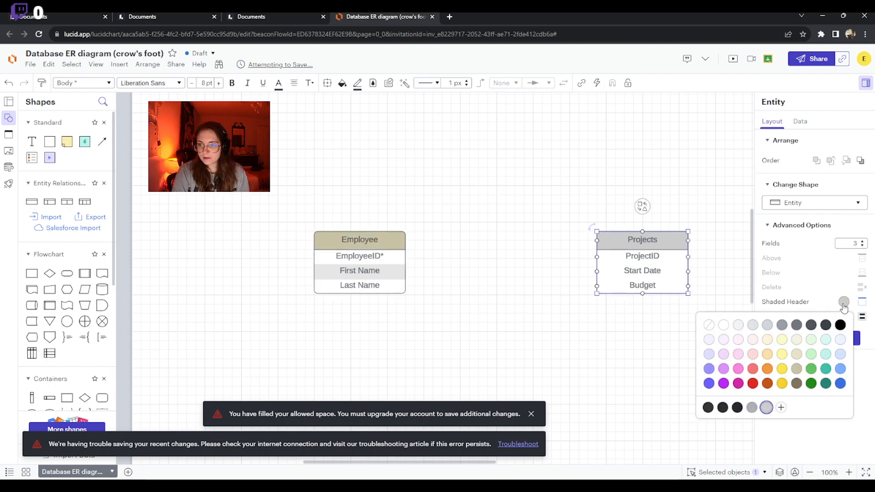
Set the header shading of the Employee and Projects entities to the same medium gray from the recent colors
{"action": "left_click", "coordinate": [349, 239]}
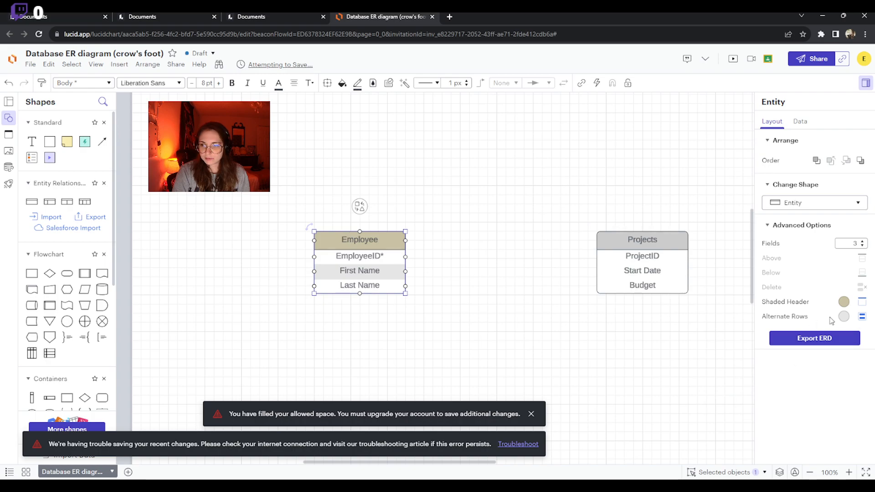
{"action": "left_click", "coordinate": [847, 303]}
{"action": "left_click", "coordinate": [754, 410]}
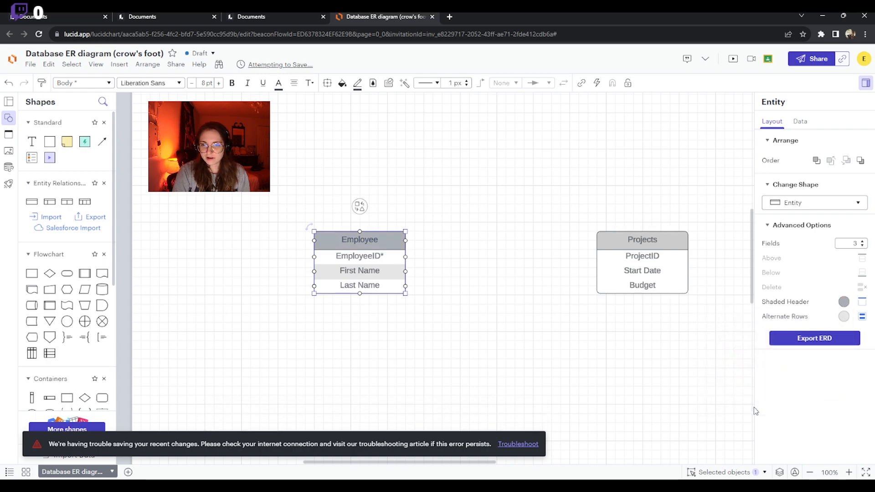
{"action": "left_click", "coordinate": [656, 244]}
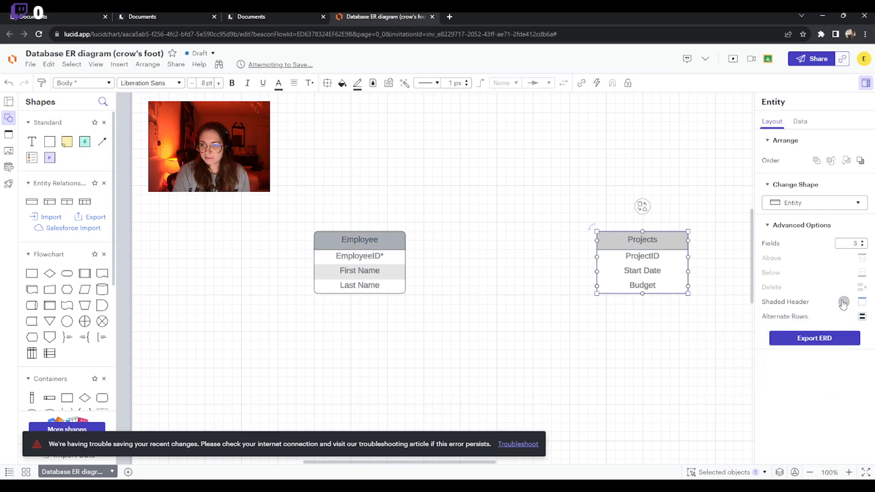
{"action": "left_click", "coordinate": [844, 302]}
{"action": "left_click", "coordinate": [754, 407]}
{"action": "left_click", "coordinate": [437, 320]}
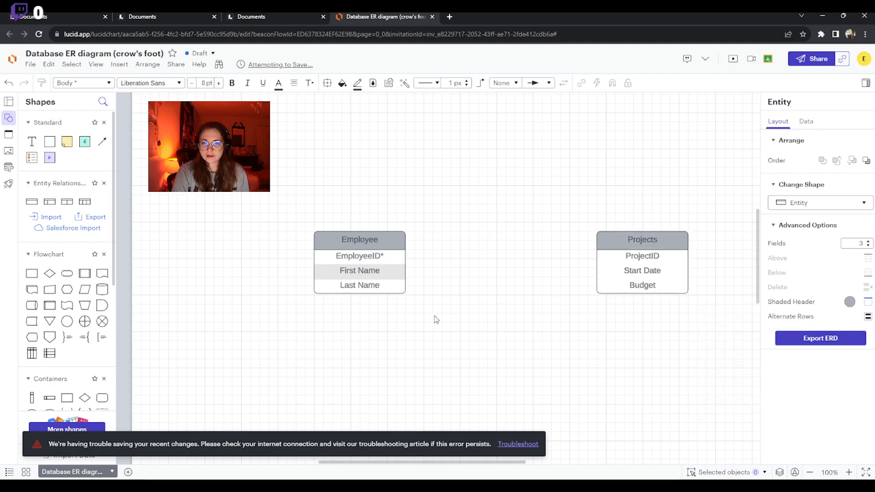
Turn on alternate row shading for the Projects entity
{"action": "left_click", "coordinate": [662, 256]}
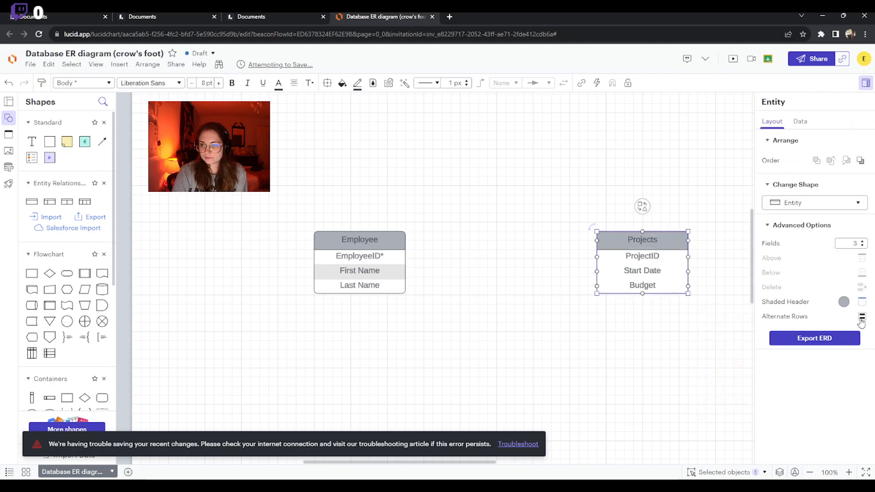
{"action": "left_click", "coordinate": [861, 319]}
{"action": "left_click", "coordinate": [519, 315]}
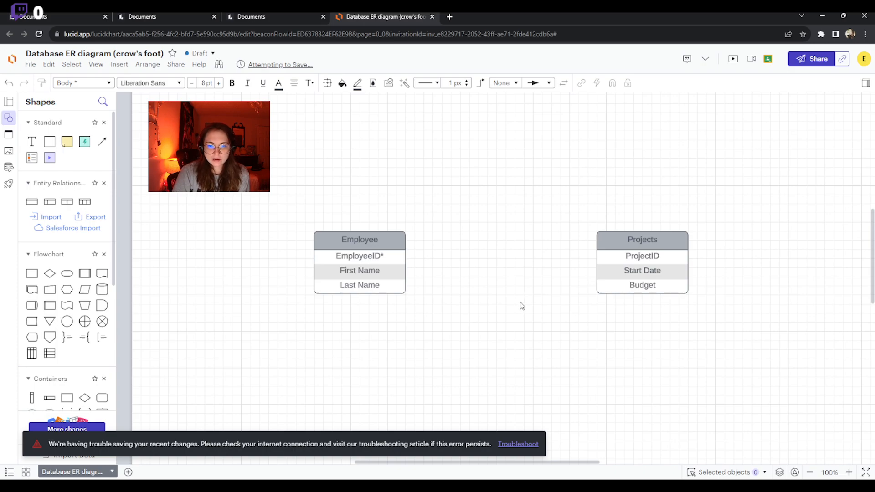
Add an asterisk to the ProjectID field of the Projects entity so it reads ProjectID*
{"action": "left_click", "coordinate": [668, 257]}
{"action": "double_click", "coordinate": [668, 257]}
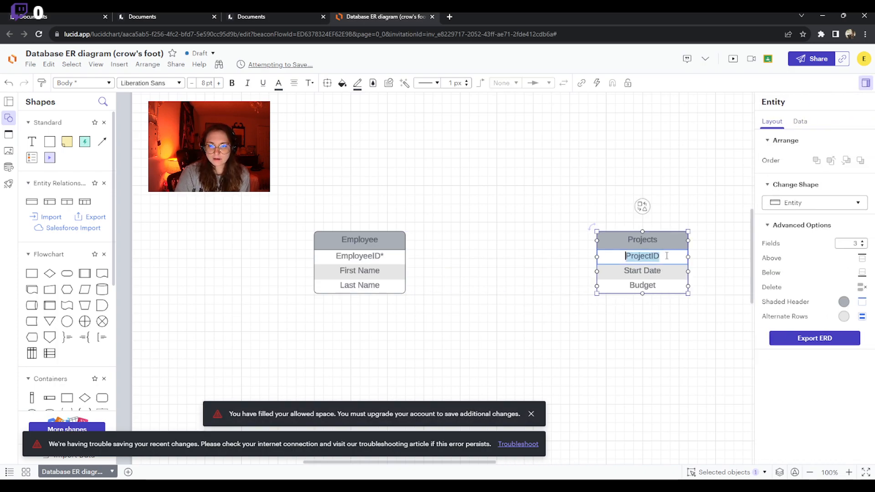
{"action": "left_click", "coordinate": [668, 256]}
{"action": "type", "text": "*"}
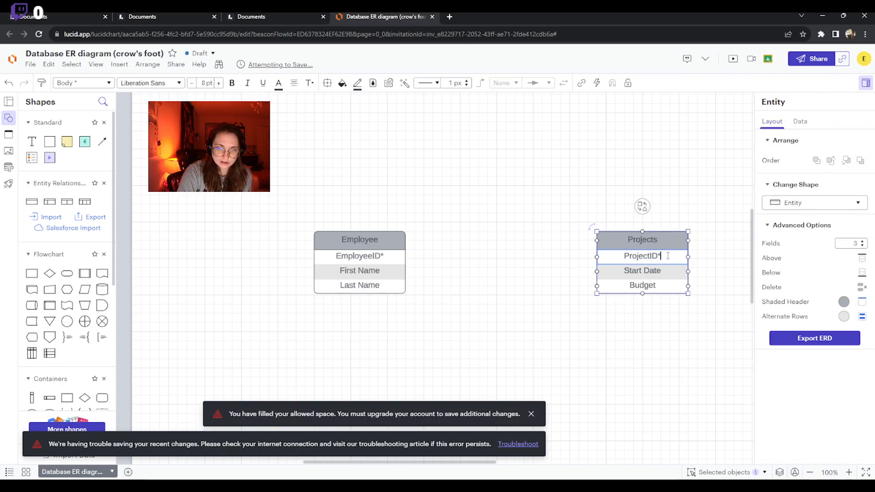
{"action": "left_click", "coordinate": [470, 297]}
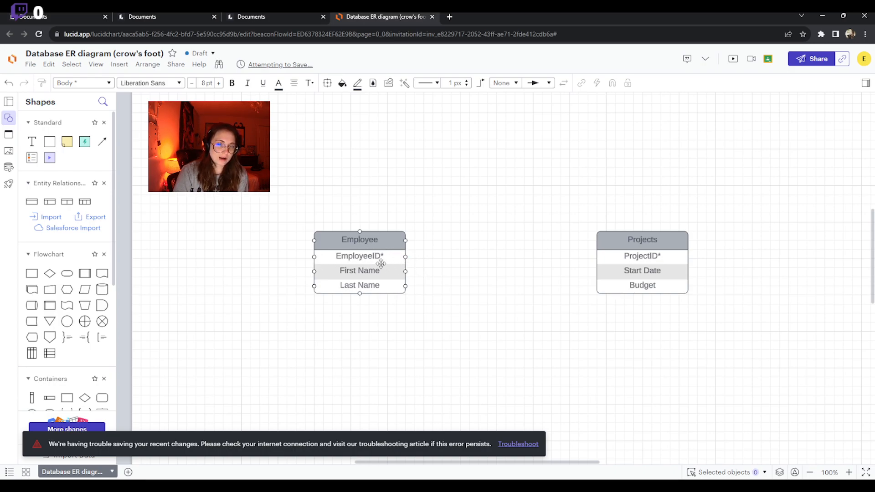
{"action": "left_click", "coordinate": [444, 284]}
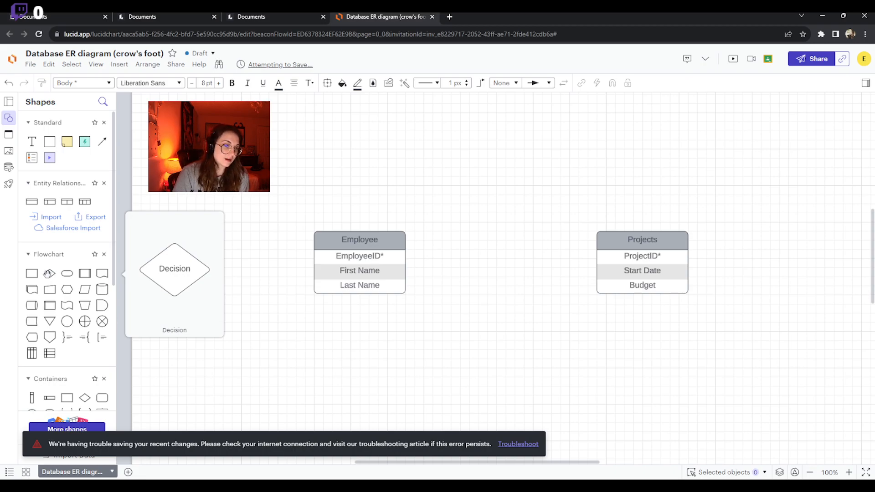
Place a Decision diamond midway between the Employee and Projects entities and label it "Works on"
{"action": "left_click_drag", "start_coordinate": [49, 274], "coordinate": [498, 262]}
{"action": "double_click", "coordinate": [498, 262]}
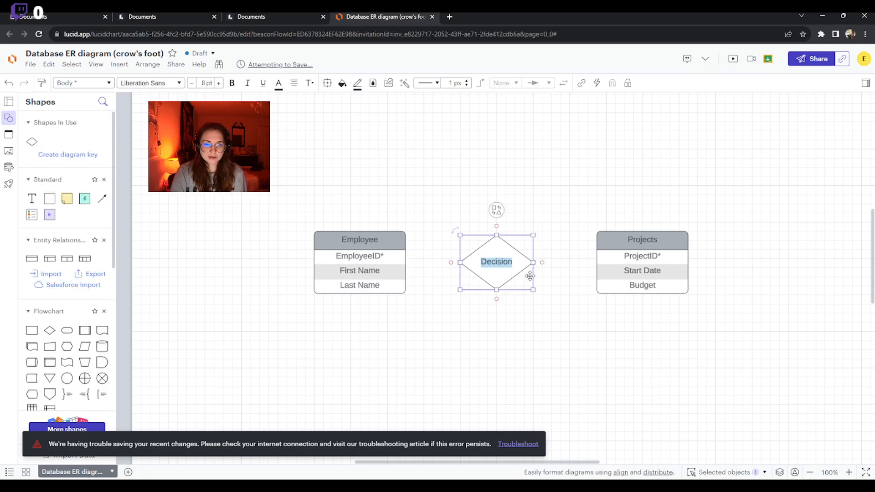
{"action": "type", "text": "Works "}
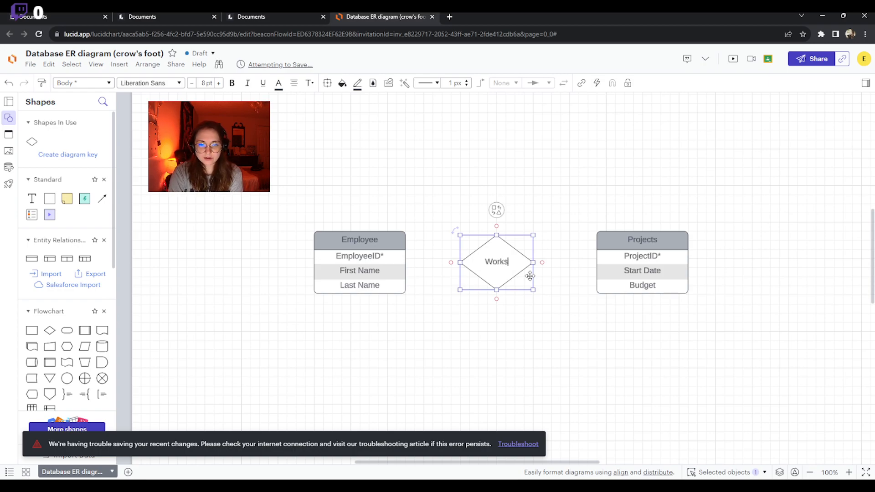
{"action": "type", "text": "on"}
{"action": "left_click", "coordinate": [510, 182]}
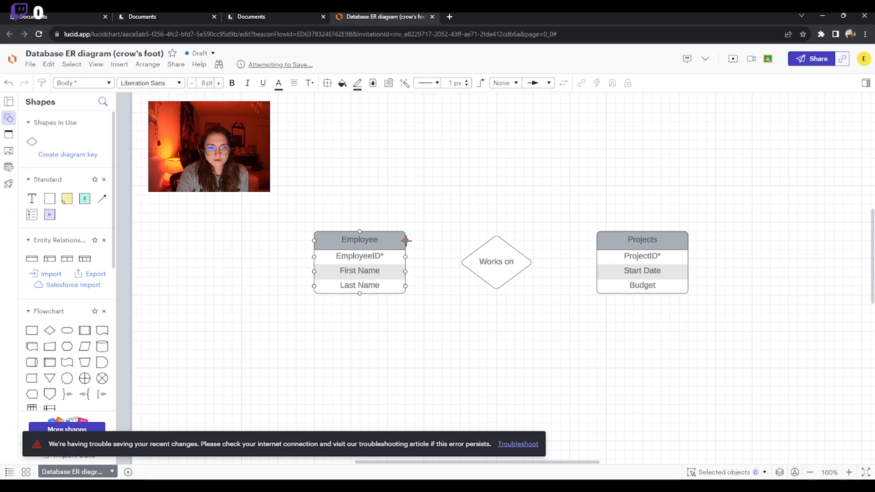
Connect the Employee entity's header to the Works on diamond, and the diamond to the Projects entity
{"action": "left_click_drag", "start_coordinate": [406, 240], "coordinate": [476, 266]}
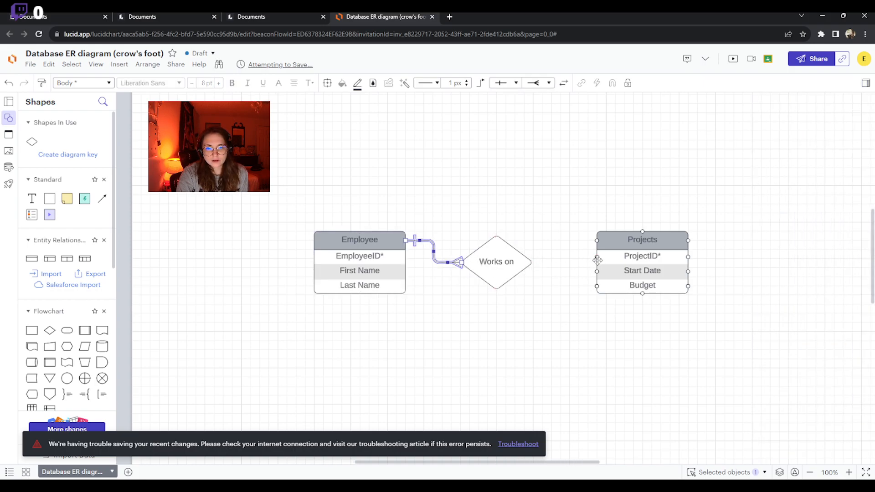
{"action": "left_click_drag", "start_coordinate": [533, 263], "coordinate": [591, 260]}
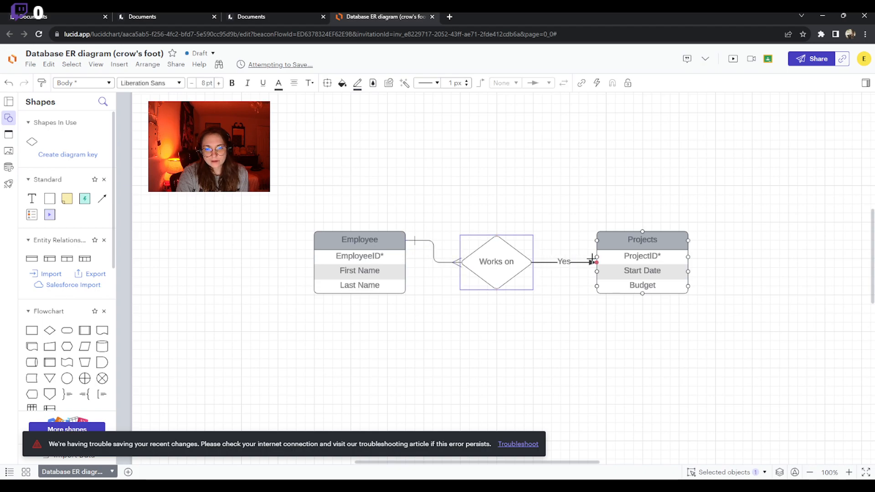
{"action": "left_click_drag", "start_coordinate": [591, 260], "coordinate": [591, 261]}
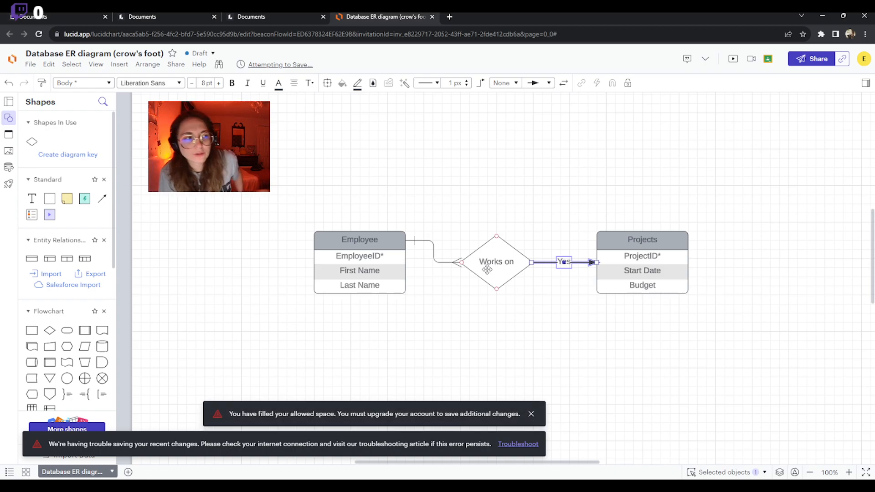
Remove the "Yes" label from the connector between the Works on diamond and the Projects entity
{"action": "left_click", "coordinate": [572, 295]}
{"action": "left_click", "coordinate": [556, 263]}
{"action": "left_click", "coordinate": [564, 262]}
{"action": "double_click", "coordinate": [564, 261]}
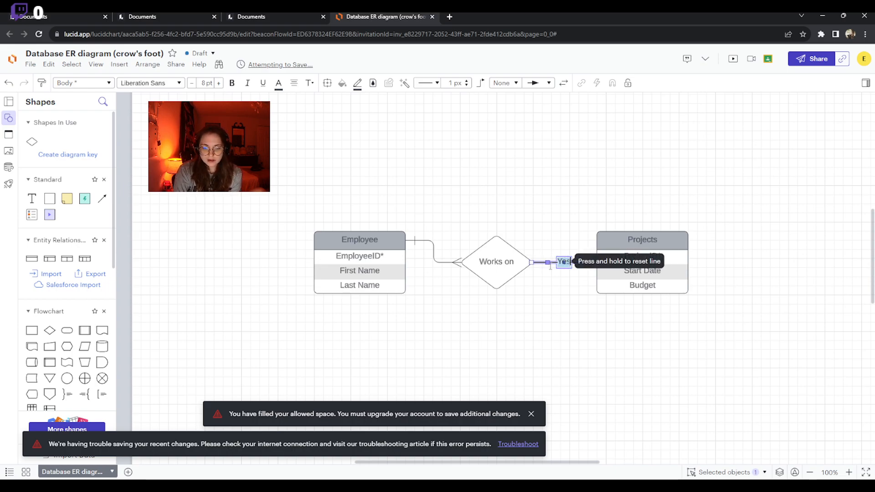
{"action": "key", "text": "BackSpace"}
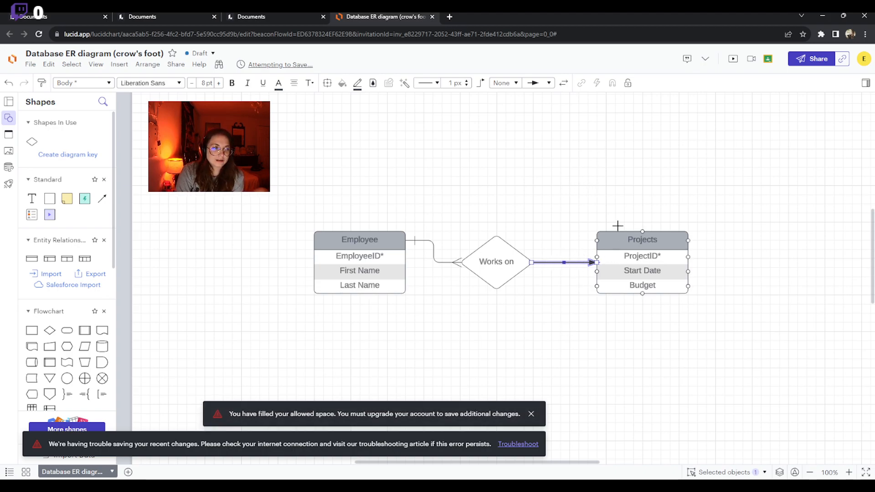
{"action": "left_click", "coordinate": [547, 187]}
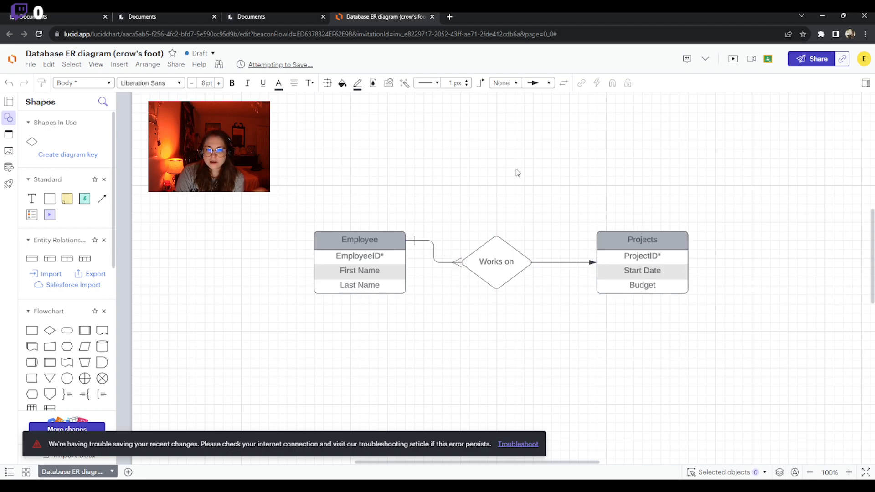
{"action": "left_click", "coordinate": [409, 240]}
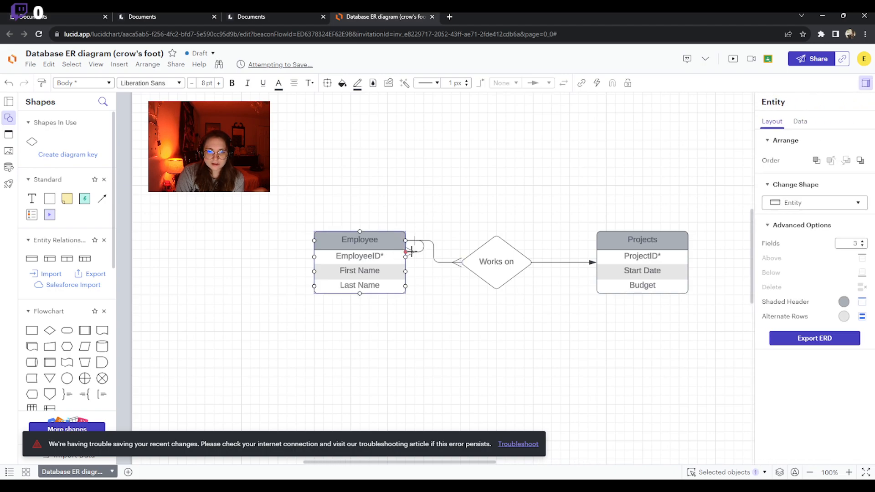
{"action": "left_click", "coordinate": [410, 240]}
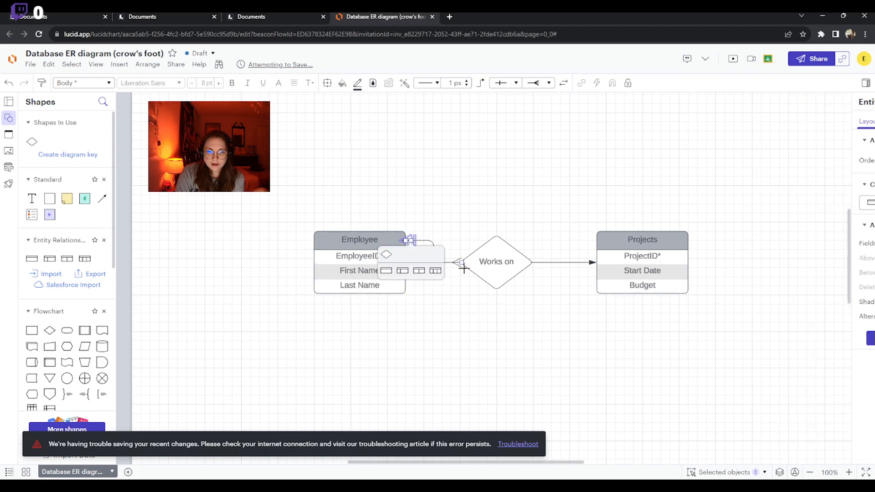
{"action": "left_click", "coordinate": [468, 218]}
Move the Employee entity down and to the left so its connector to the Works on diamond runs straight
{"action": "left_click_drag", "start_coordinate": [362, 252], "coordinate": [335, 274]}
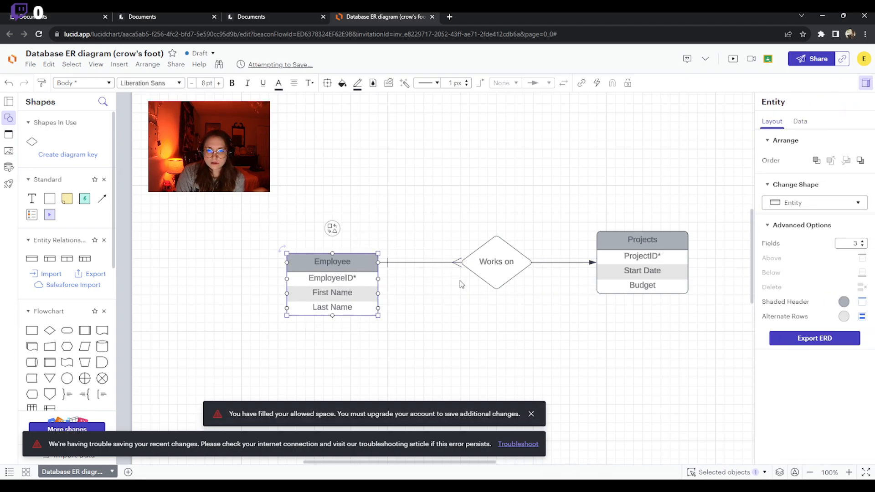
{"action": "left_click", "coordinate": [425, 274]}
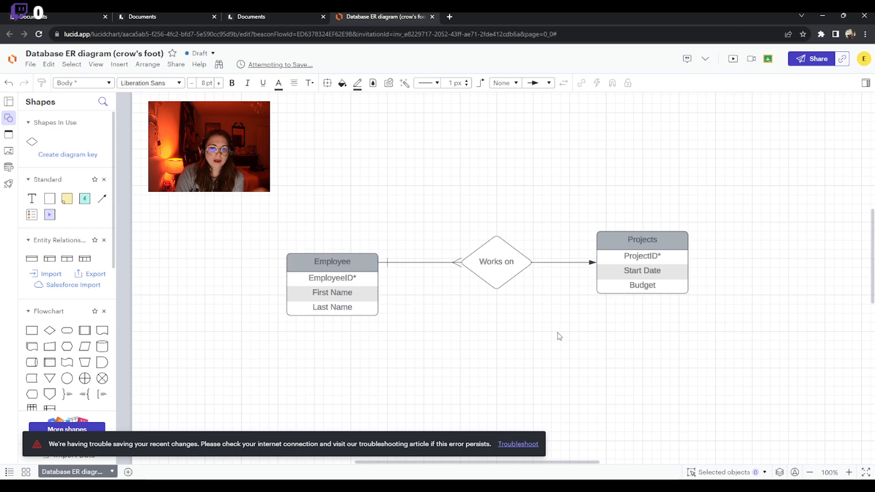
Select the connector between the Works on diamond and the Projects entity
{"action": "left_click", "coordinate": [572, 262]}
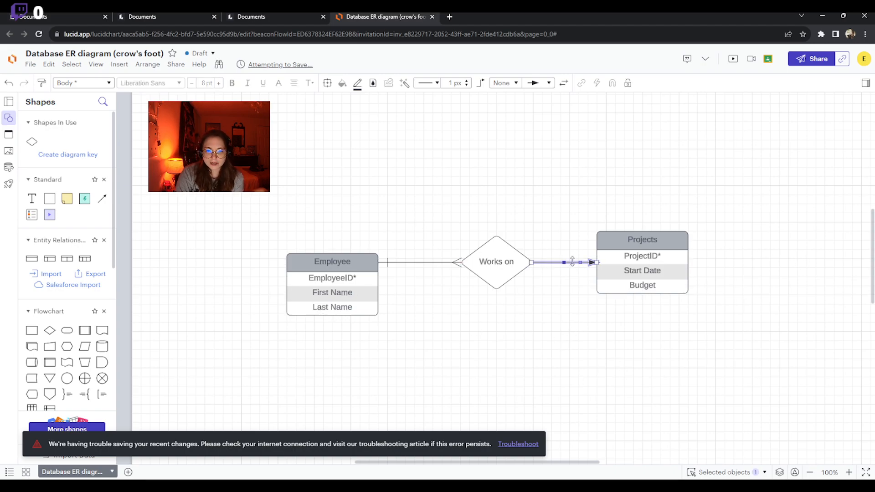